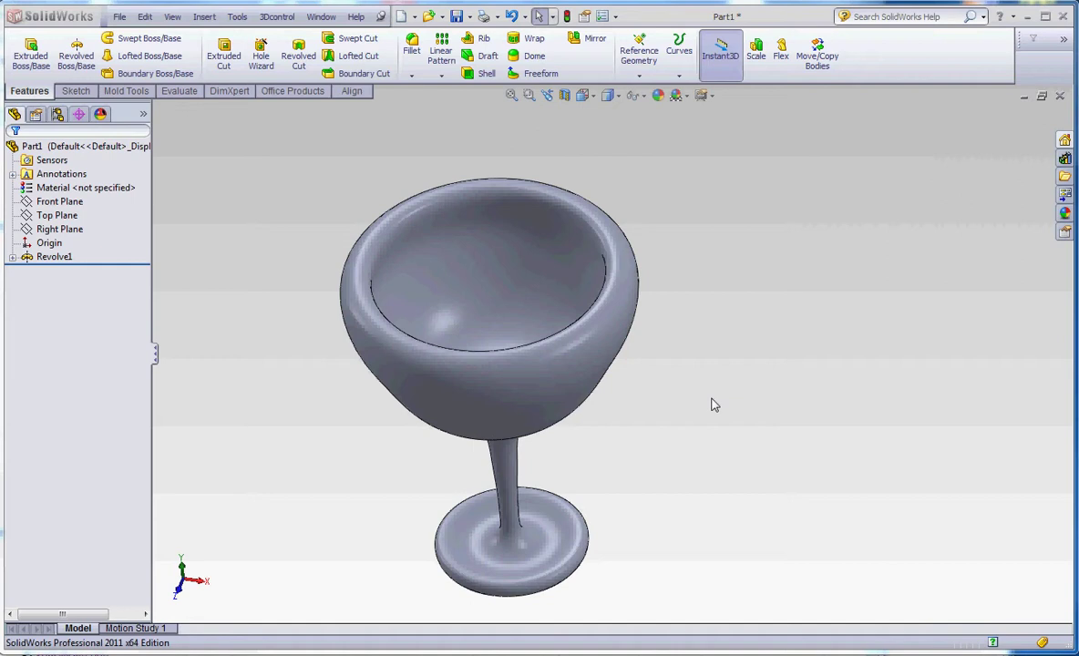
Delete the goblet's revolve feature while keeping its underlying profile sketch.
{"action": "left_click", "coordinate": [11, 258]}
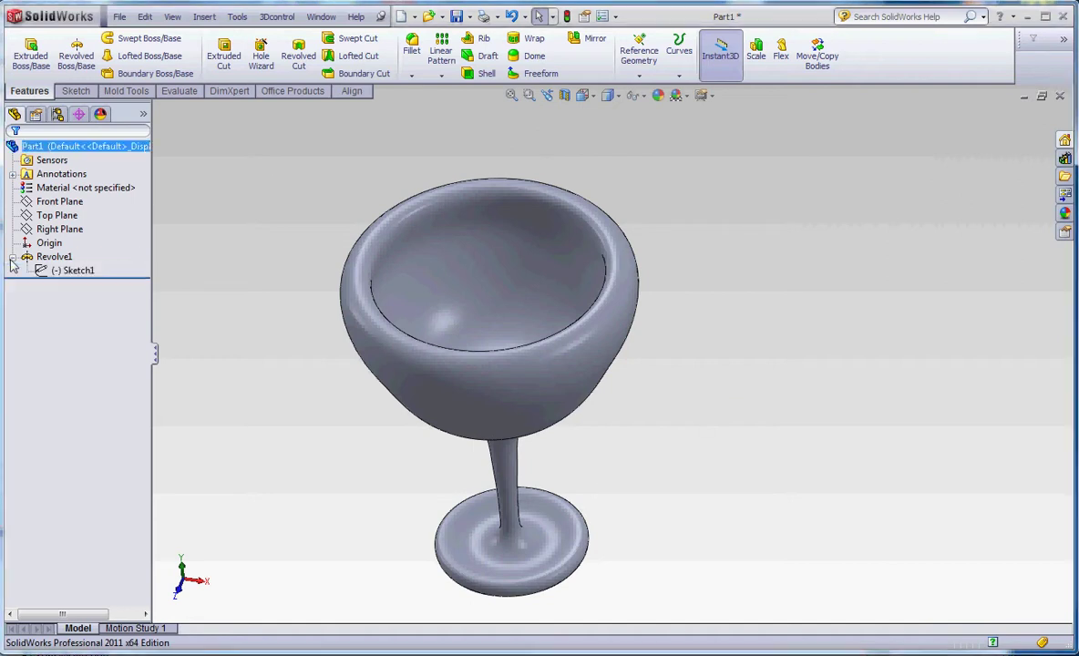
{"action": "right_click", "coordinate": [51, 258]}
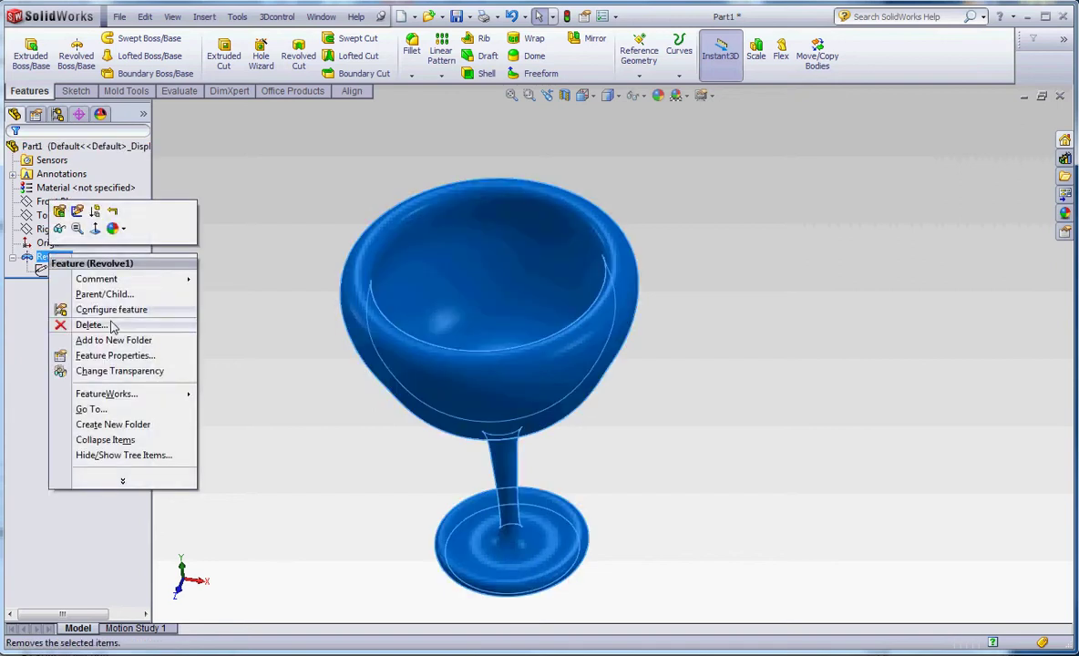
{"action": "left_click", "coordinate": [66, 324]}
{"action": "left_click", "coordinate": [499, 317]}
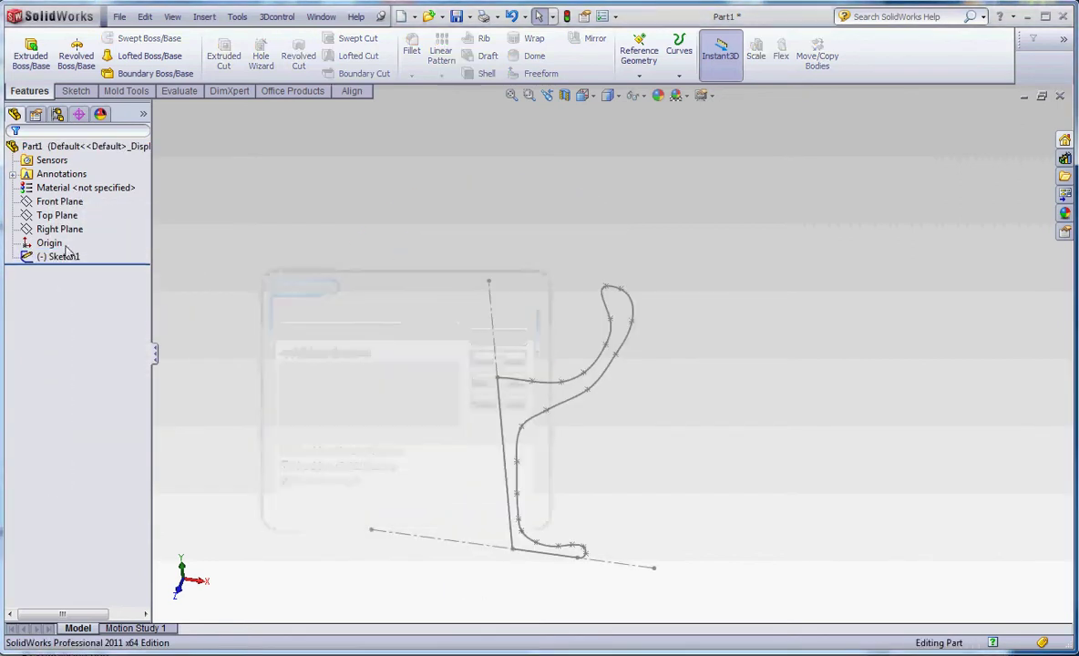
Edit the profile sketch and delete the spline and both solid lines, keeping only the two construction centerlines.
{"action": "right_click", "coordinate": [64, 258]}
{"action": "left_click", "coordinate": [79, 213]}
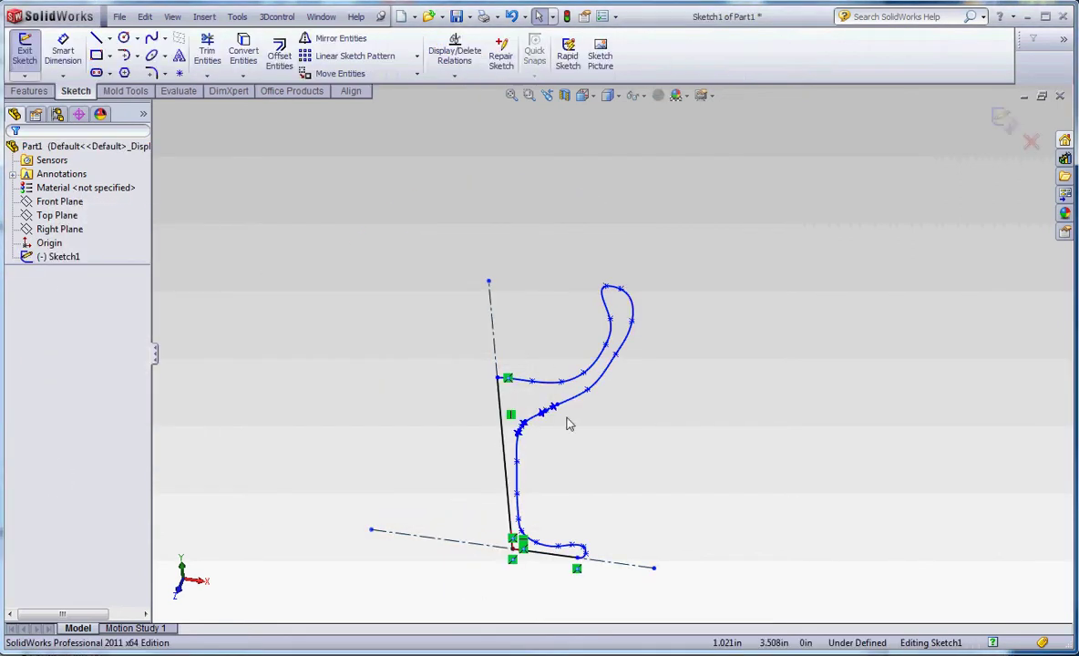
{"action": "left_click", "coordinate": [578, 383]}
{"action": "key", "text": "Delete"}
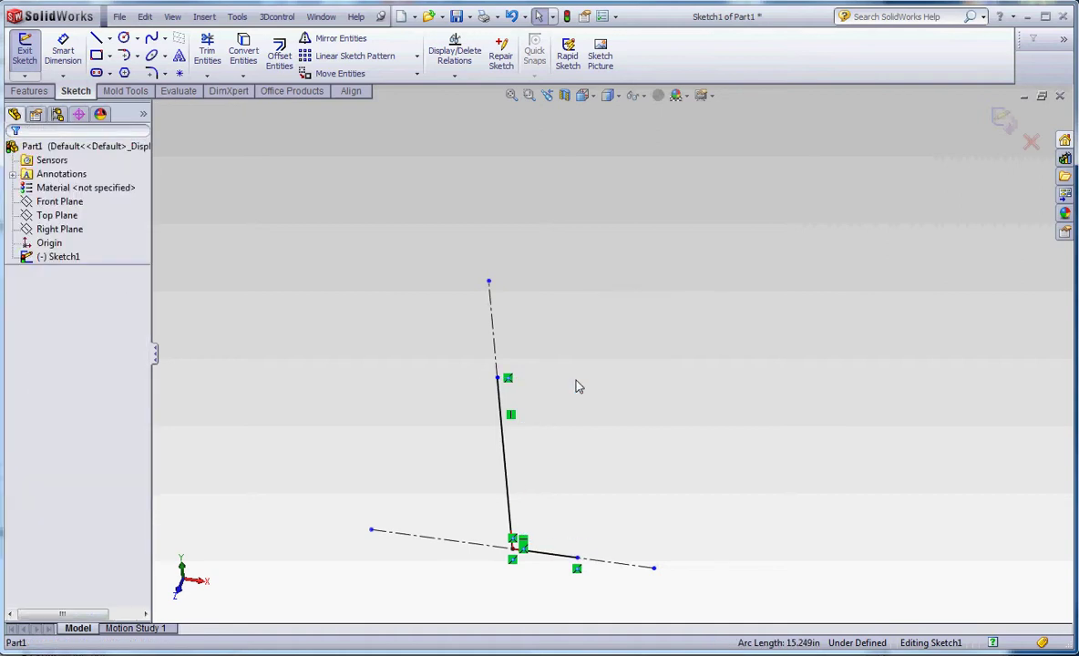
{"action": "mouse_move", "coordinate": [461, 351]}
{"action": "left_mouse_down"}
{"action": "mouse_move", "coordinate": [621, 610]}
{"action": "mouse_move", "coordinate": [597, 590]}
{"action": "left_mouse_up"}
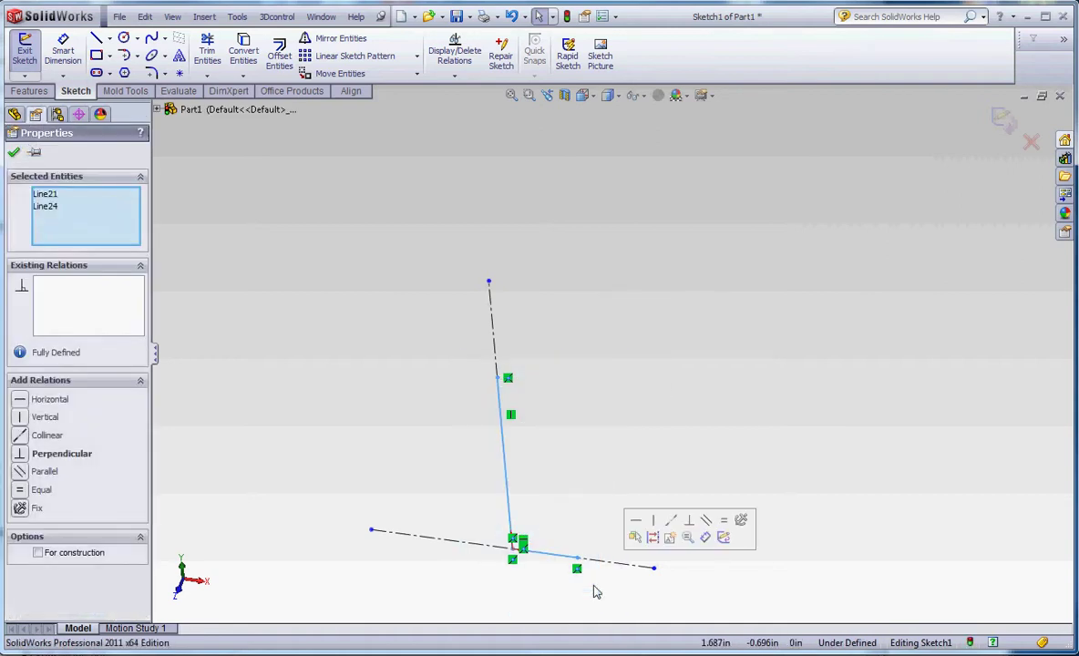
{"action": "key", "text": "Delete"}
Draw a vertical centerline about 2.78 in long across the horizontal centerline, to the right of the vertical axis.
{"action": "middle_click_drag", "start_coordinate": [578, 515], "coordinate": [609, 473]}
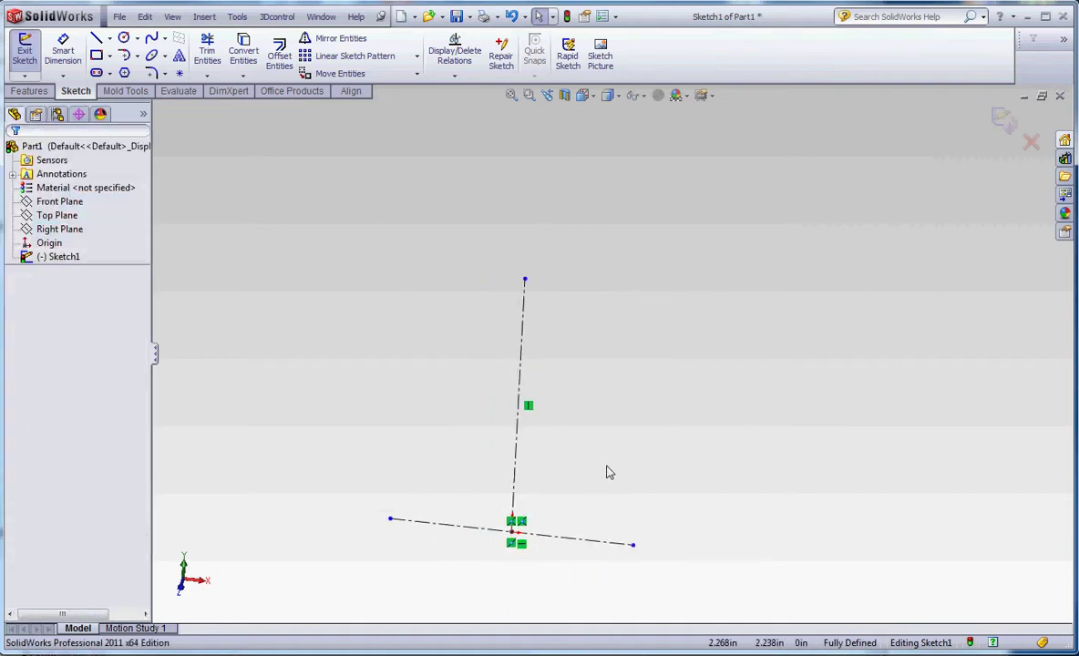
{"action": "left_click", "coordinate": [597, 98]}
{"action": "left_click", "coordinate": [659, 156]}
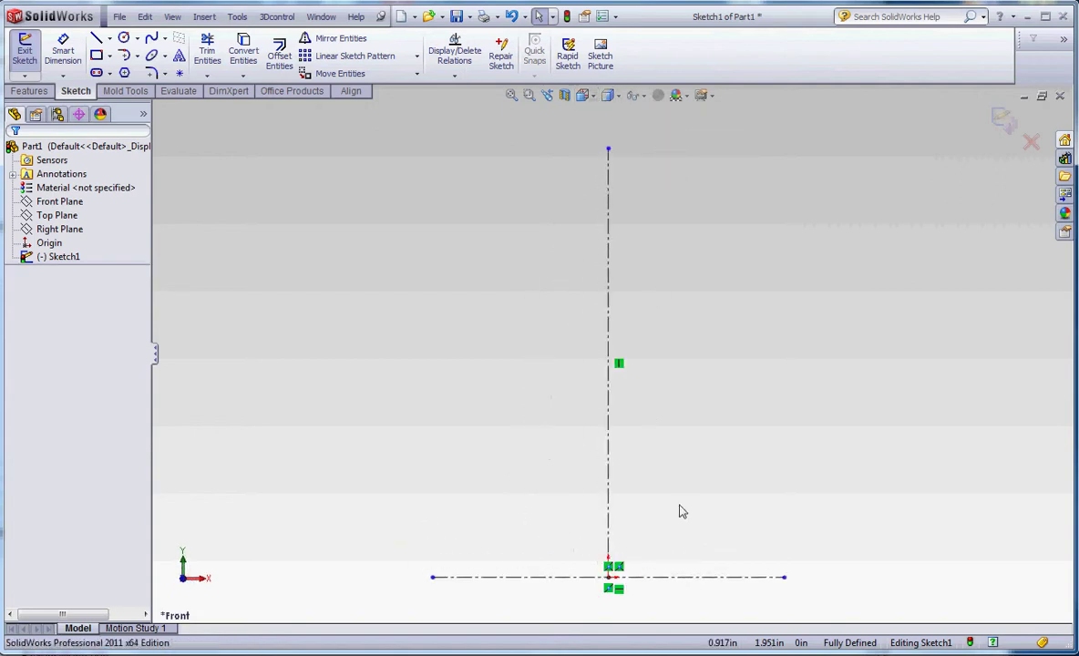
{"action": "scroll", "coordinate": [656, 374], "scroll_direction": "down", "scroll_amount": 2}
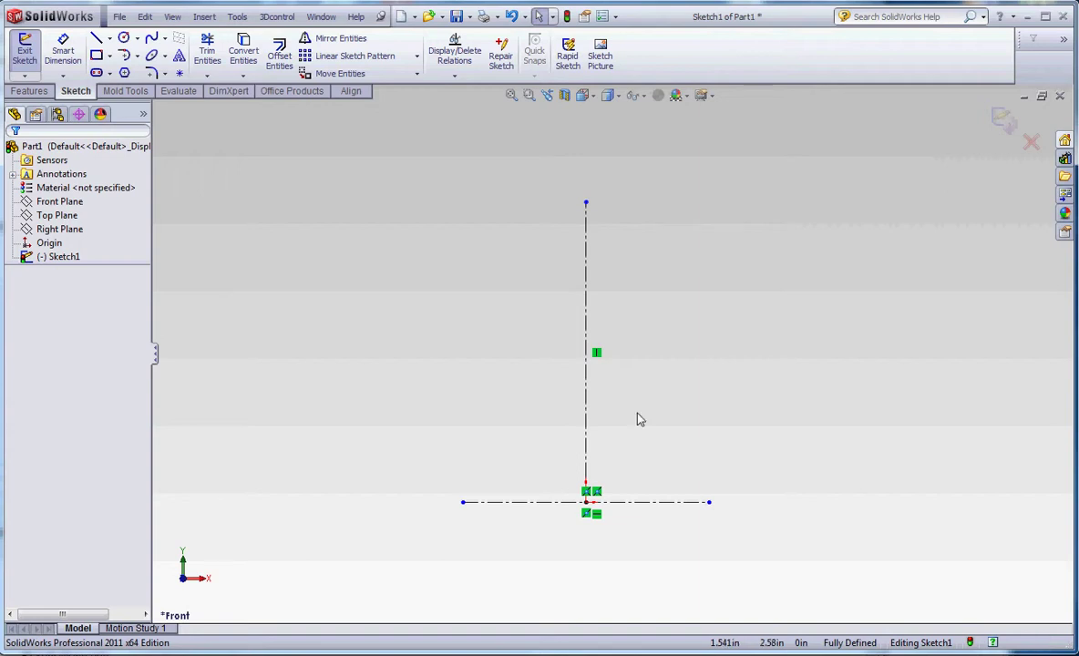
{"action": "left_click", "coordinate": [109, 37]}
{"action": "left_click", "coordinate": [133, 68]}
{"action": "left_click_drag", "start_coordinate": [669, 429], "coordinate": [671, 542]}
{"action": "key", "text": "Escape"}
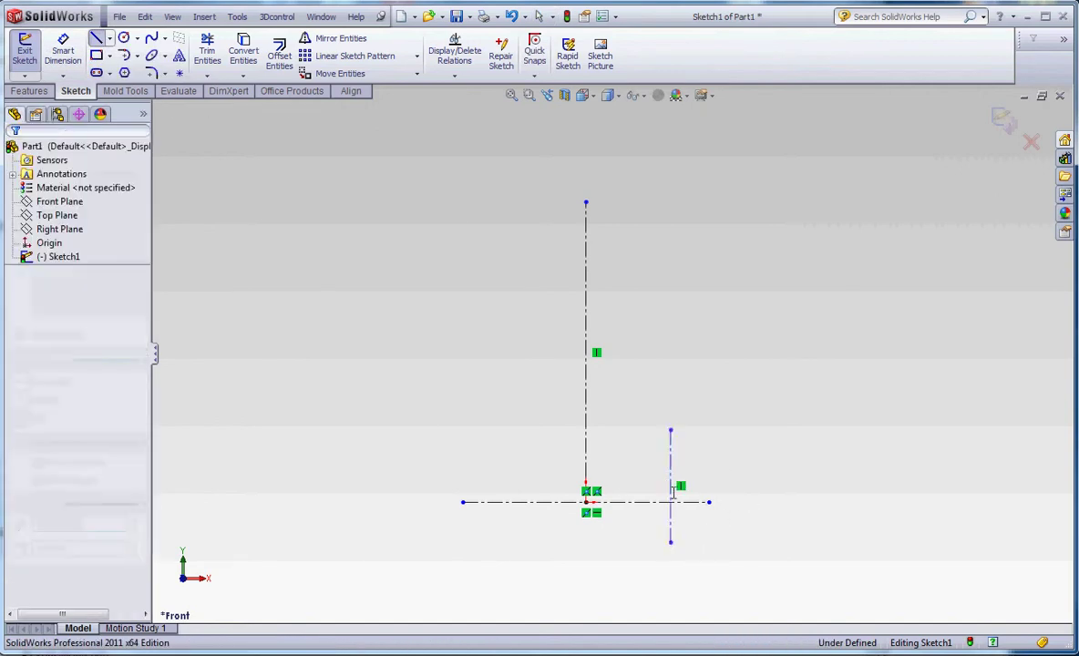
Dimension the distance between the new vertical centerline and the vertical axis as 1.25 in.
{"action": "left_click", "coordinate": [63, 50]}
{"action": "scroll", "coordinate": [578, 496], "scroll_direction": "down", "scroll_amount": 3}
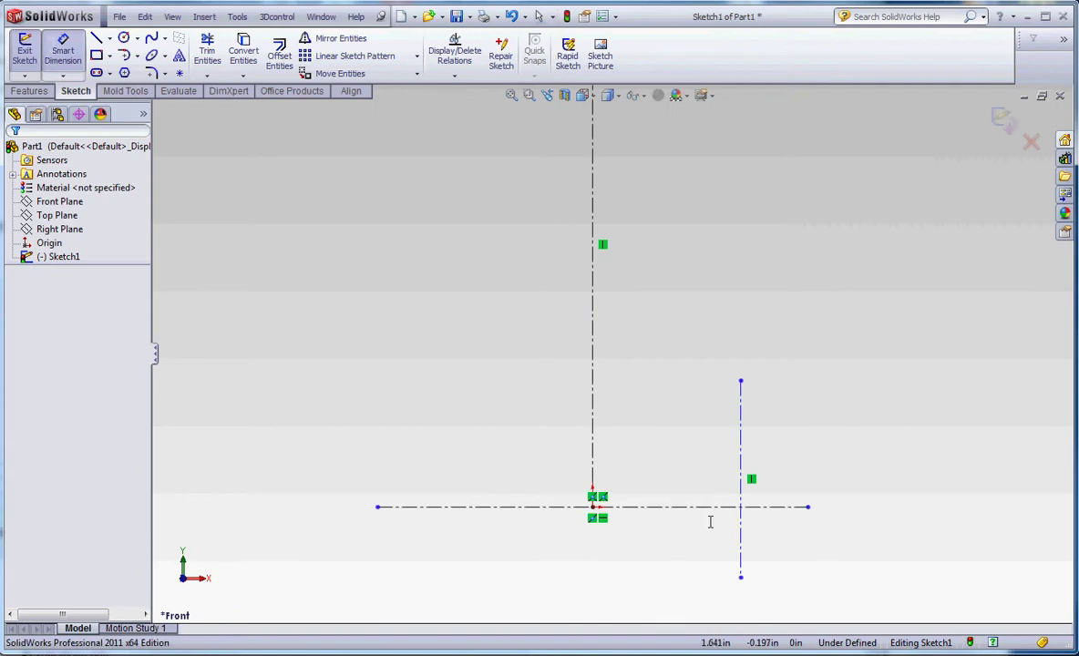
{"action": "left_click", "coordinate": [739, 541]}
{"action": "left_click", "coordinate": [592, 451]}
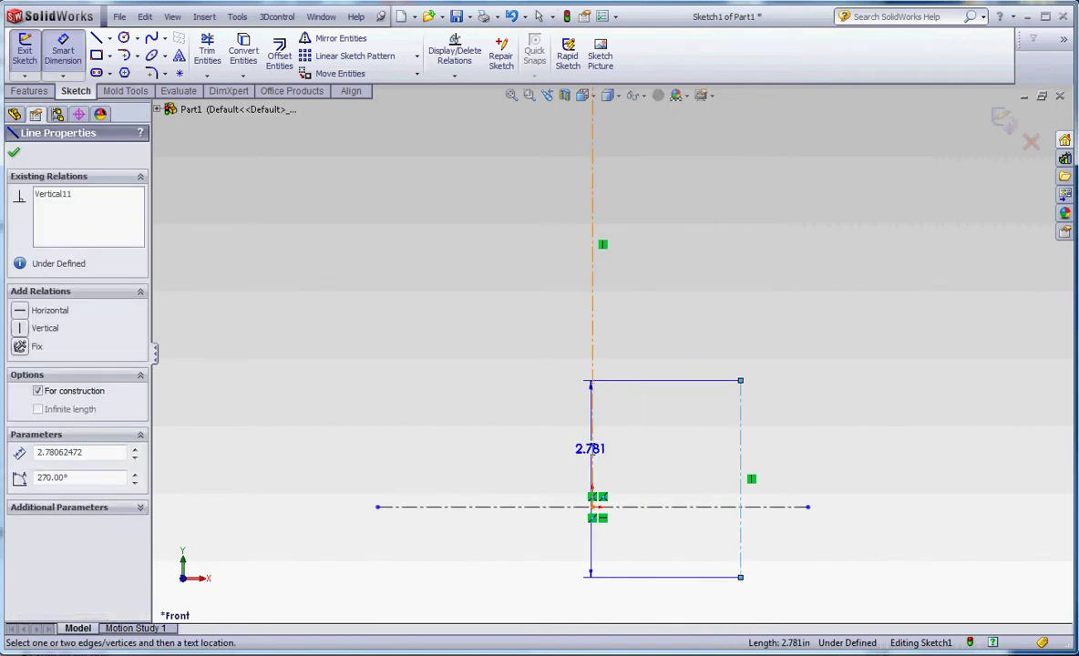
{"action": "left_click", "coordinate": [645, 543]}
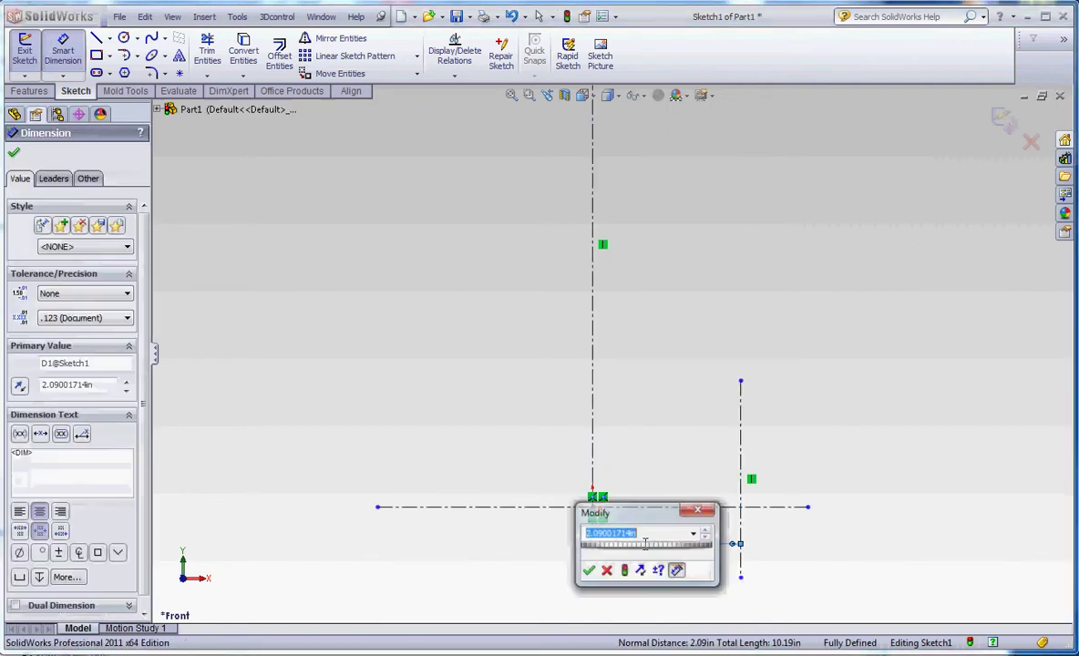
{"action": "type", "text": "1.25"}
{"action": "key", "text": "Return"}
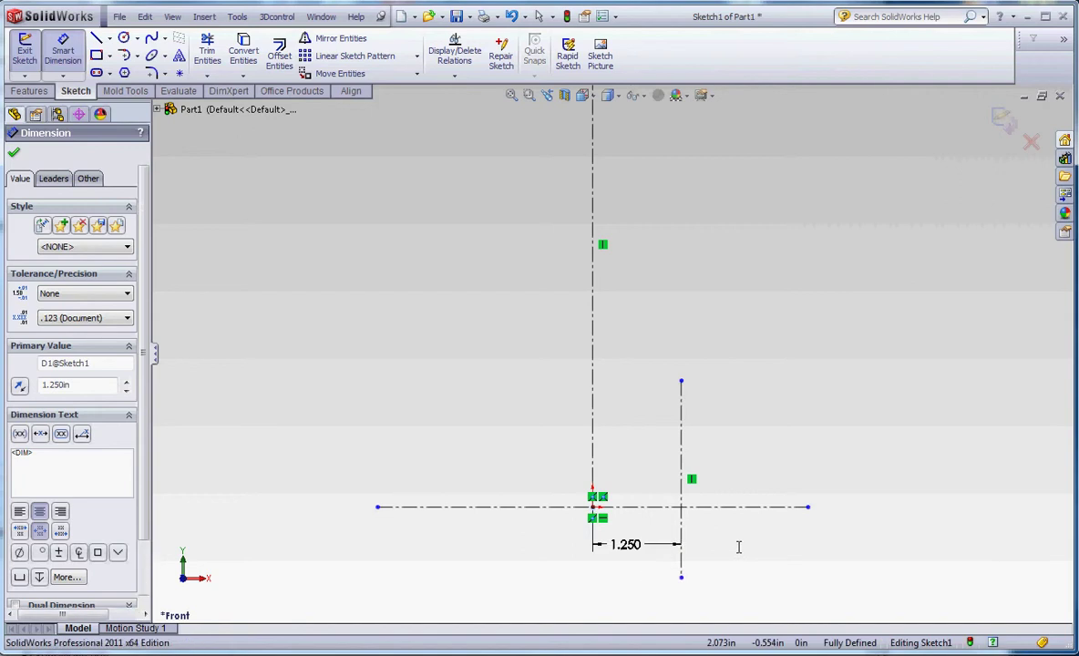
{"action": "left_click", "coordinate": [675, 520]}
Draw a horizontal centerline about 4.06 in long across the vertical axis, above the base centerline.
{"action": "scroll", "coordinate": [641, 477], "scroll_direction": "down", "scroll_amount": 3}
{"action": "scroll", "coordinate": [629, 437], "scroll_direction": "up", "scroll_amount": 6}
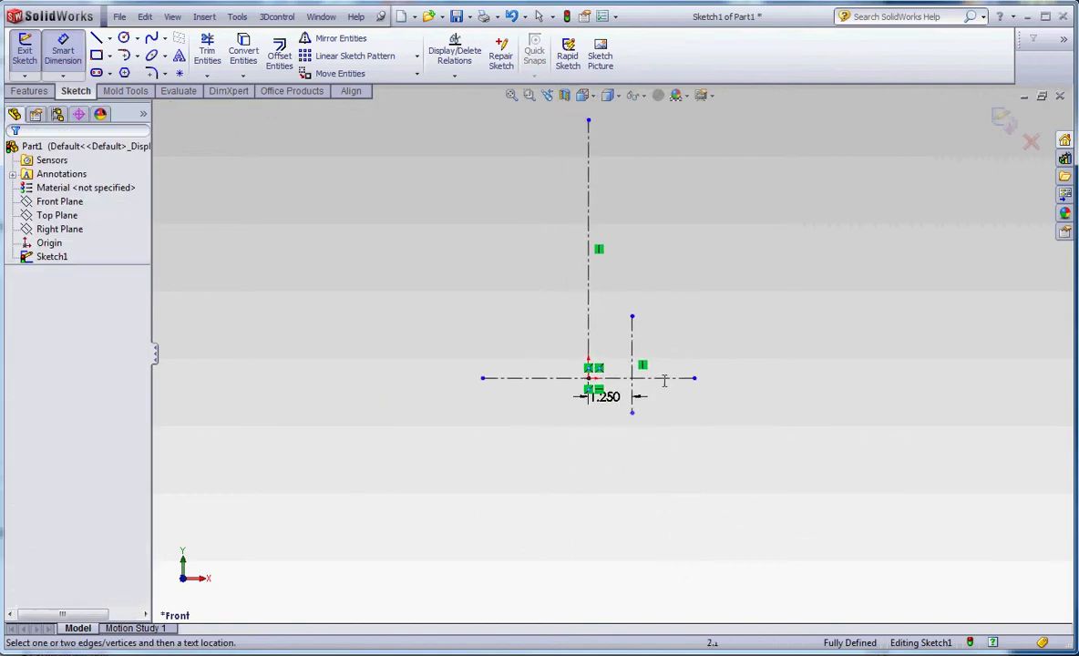
{"action": "scroll", "coordinate": [616, 282], "scroll_direction": "down", "scroll_amount": 2}
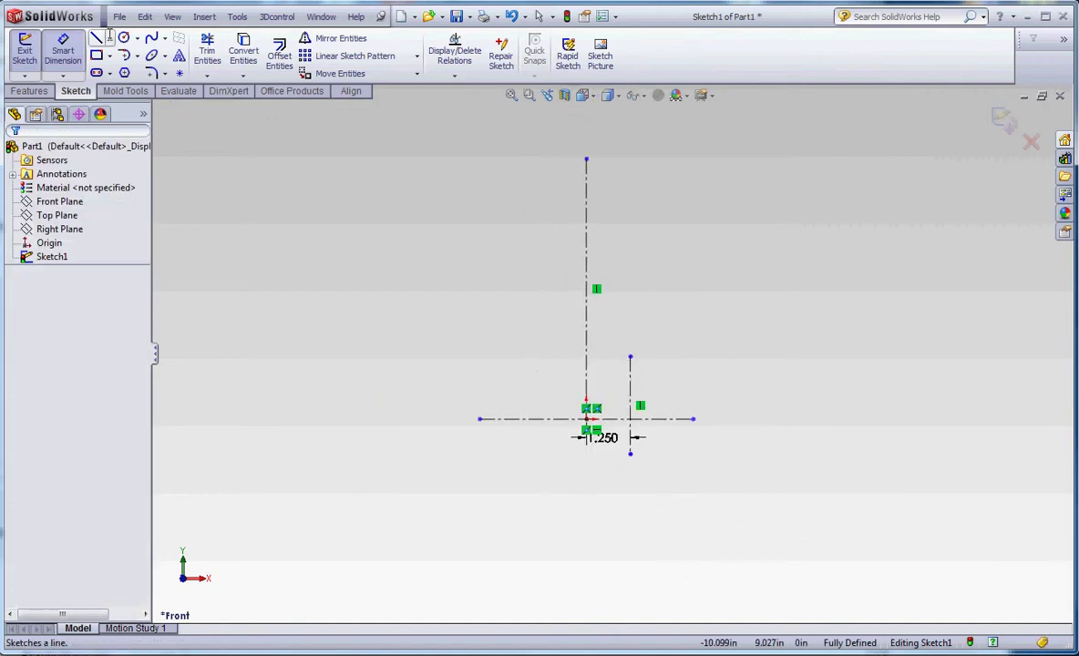
{"action": "left_click", "coordinate": [108, 38]}
{"action": "left_click", "coordinate": [137, 68]}
{"action": "left_click", "coordinate": [533, 317]}
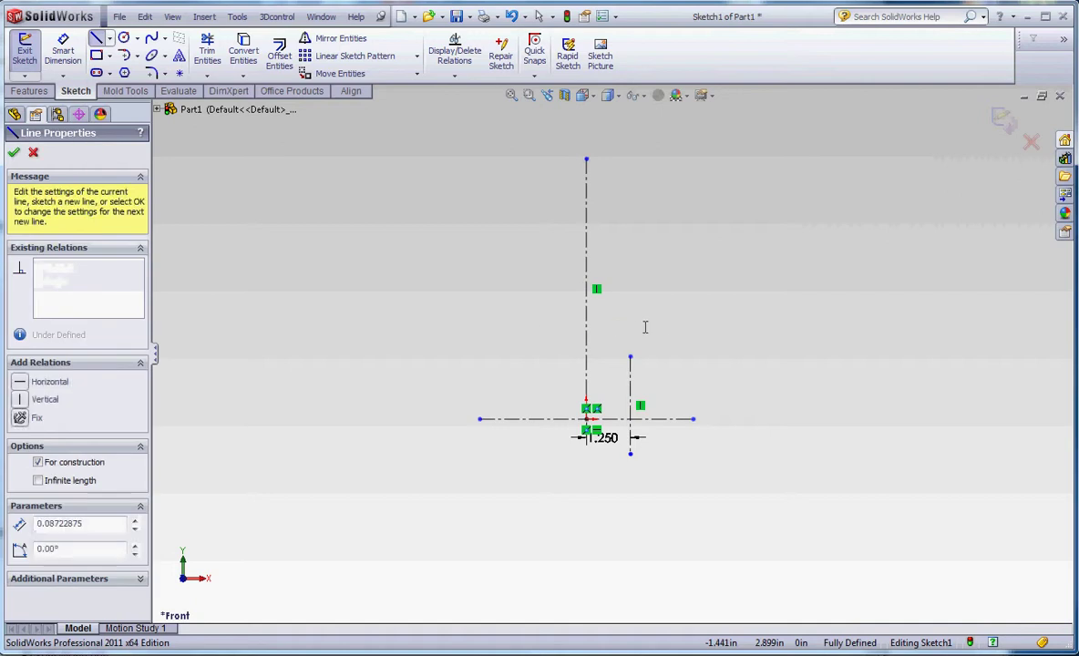
{"action": "left_click", "coordinate": [675, 317]}
{"action": "key", "text": "Escape"}
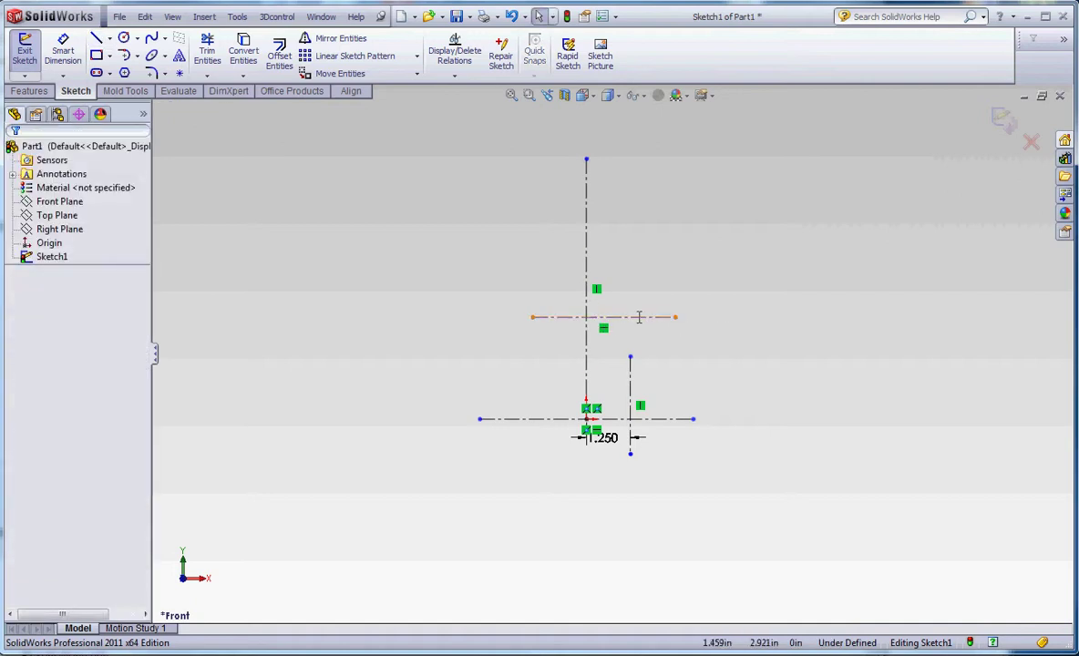
Make the midpoint of the upper horizontal centerline coincident with the vertical axis.
{"action": "right_click", "coordinate": [639, 316]}
{"action": "left_click", "coordinate": [697, 325]}
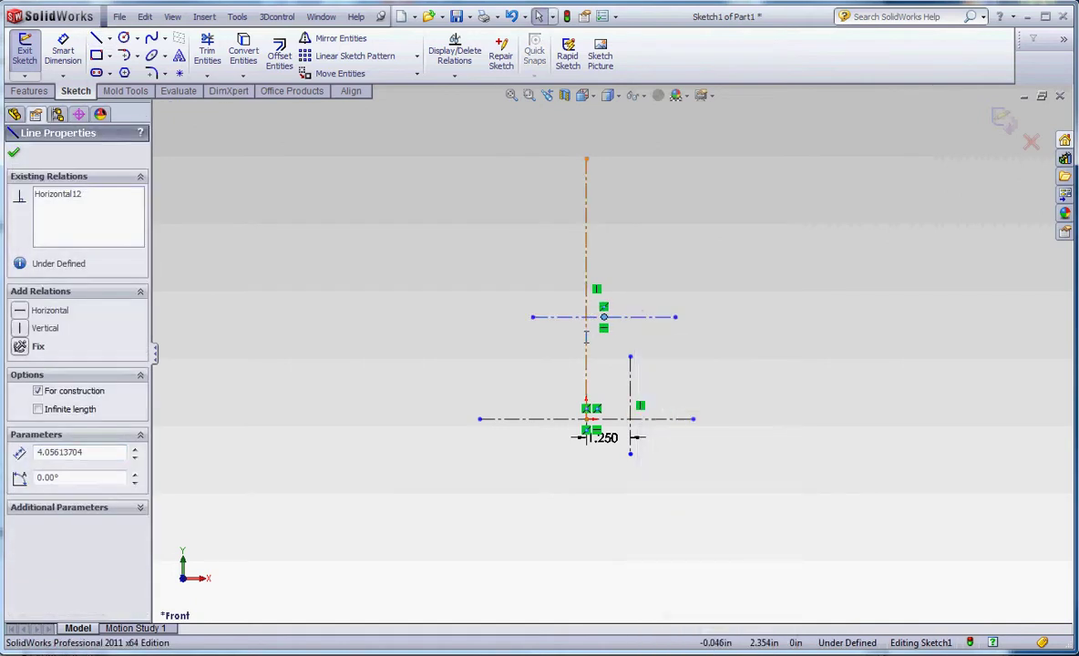
{"action": "left_click", "coordinate": [586, 419], "text": "ctrl"}
{"action": "left_click", "coordinate": [50, 418]}
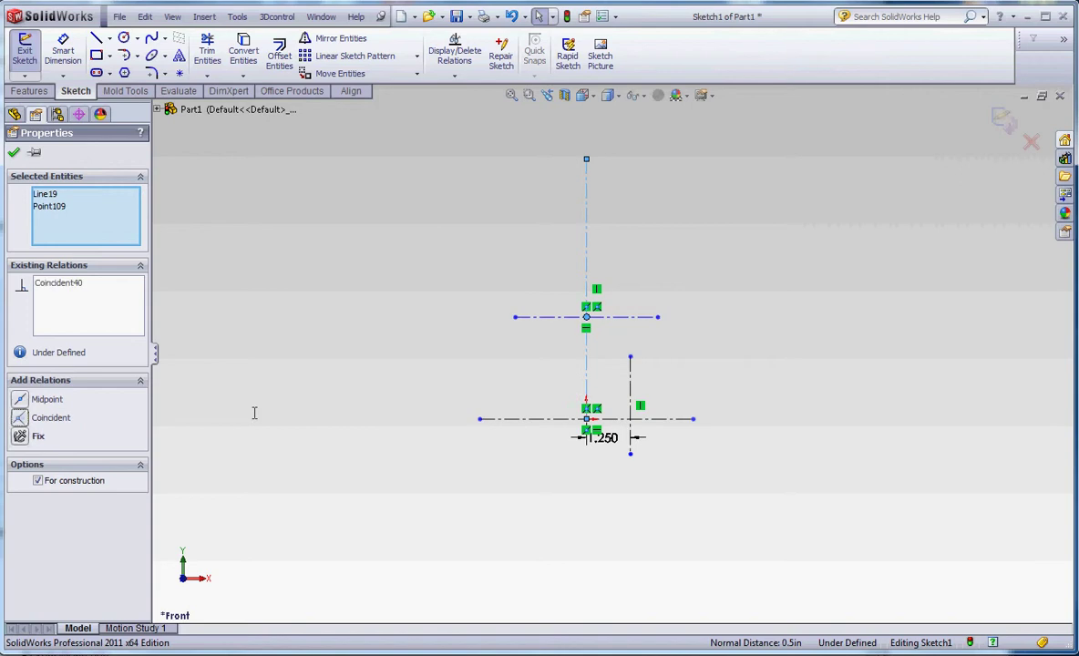
{"action": "left_click", "coordinate": [754, 349]}
Dimension the distance between the upper horizontal centerline and the base centerline as 3 in.
{"action": "left_click", "coordinate": [63, 51]}
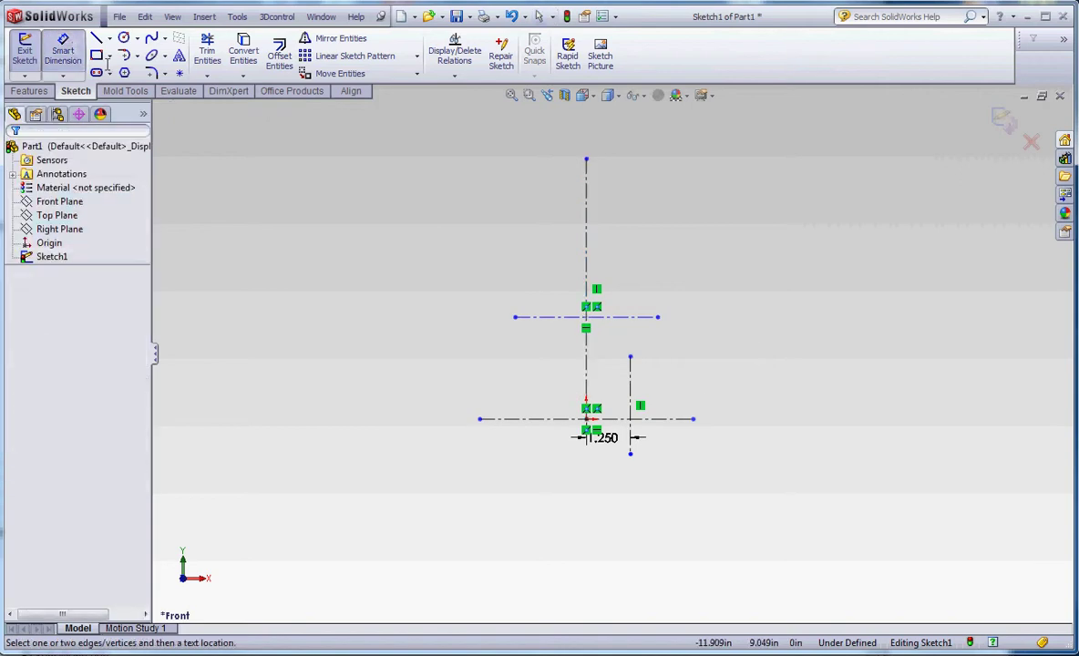
{"action": "left_click", "coordinate": [547, 317]}
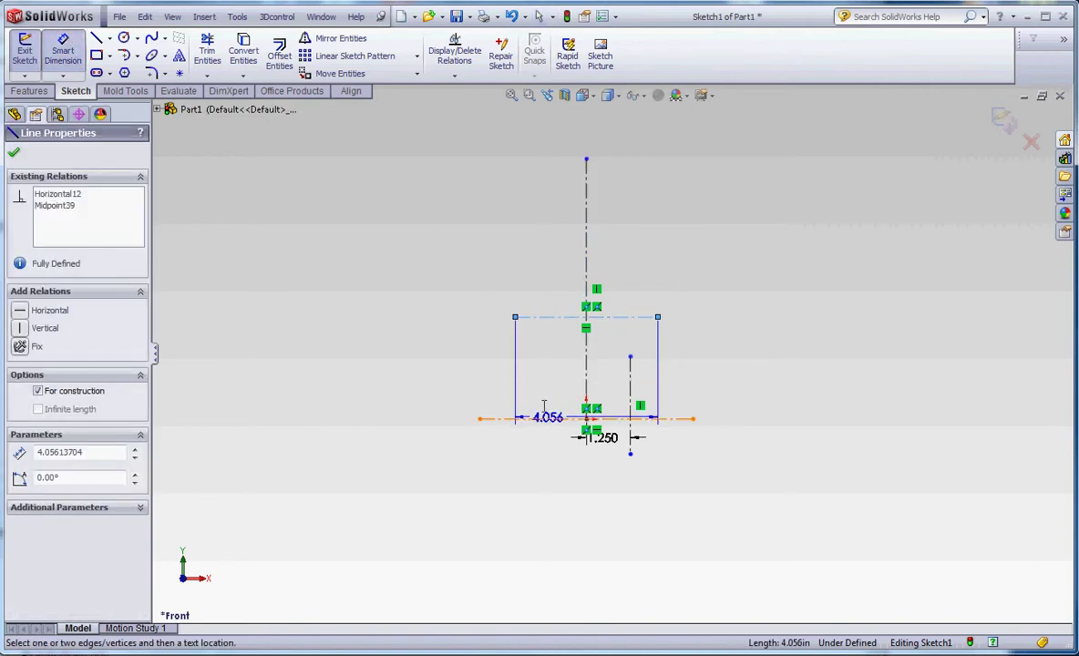
{"action": "left_click", "coordinate": [524, 419]}
{"action": "left_click", "coordinate": [524, 381]}
{"action": "type", "text": "3"}
{"action": "key", "text": "Return"}
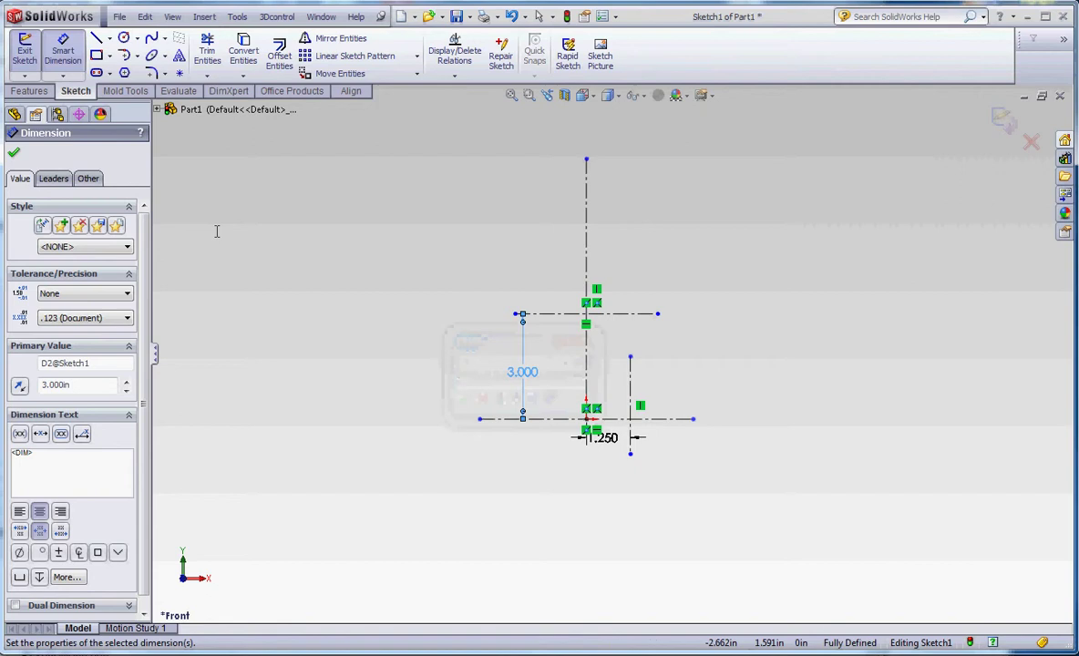
{"action": "left_click", "coordinate": [294, 173]}
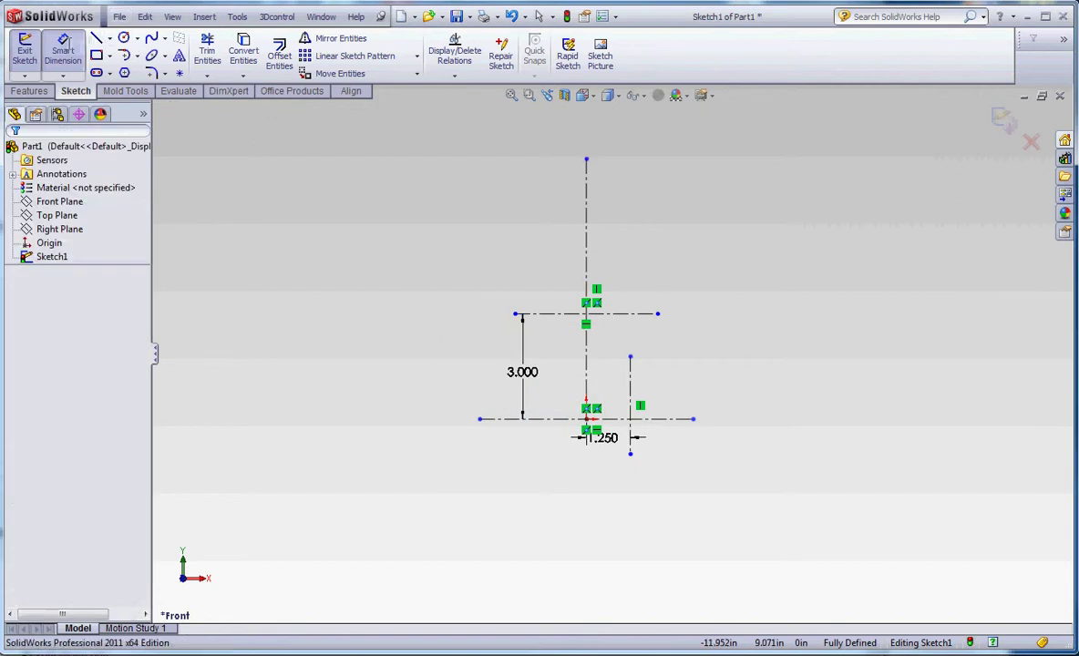
Draw a vertical centerline about 1.71 in long just right of the vertical axis, between the two horizontal centerlines.
{"action": "left_click", "coordinate": [109, 38]}
{"action": "left_click", "coordinate": [114, 70]}
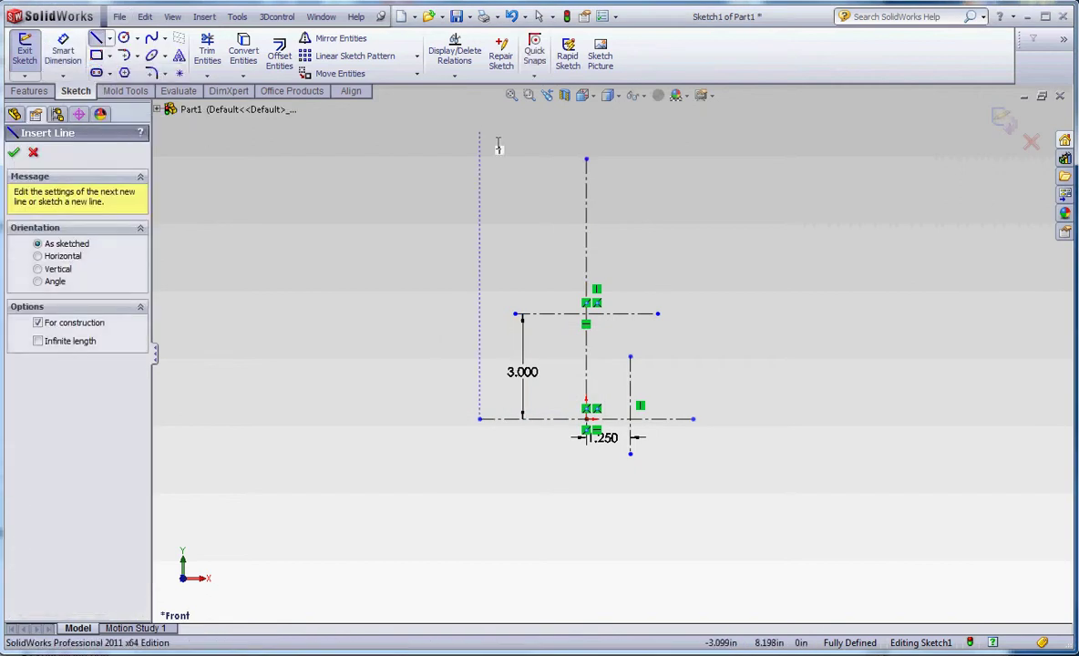
{"action": "scroll", "coordinate": [602, 370], "scroll_direction": "down", "scroll_amount": 5}
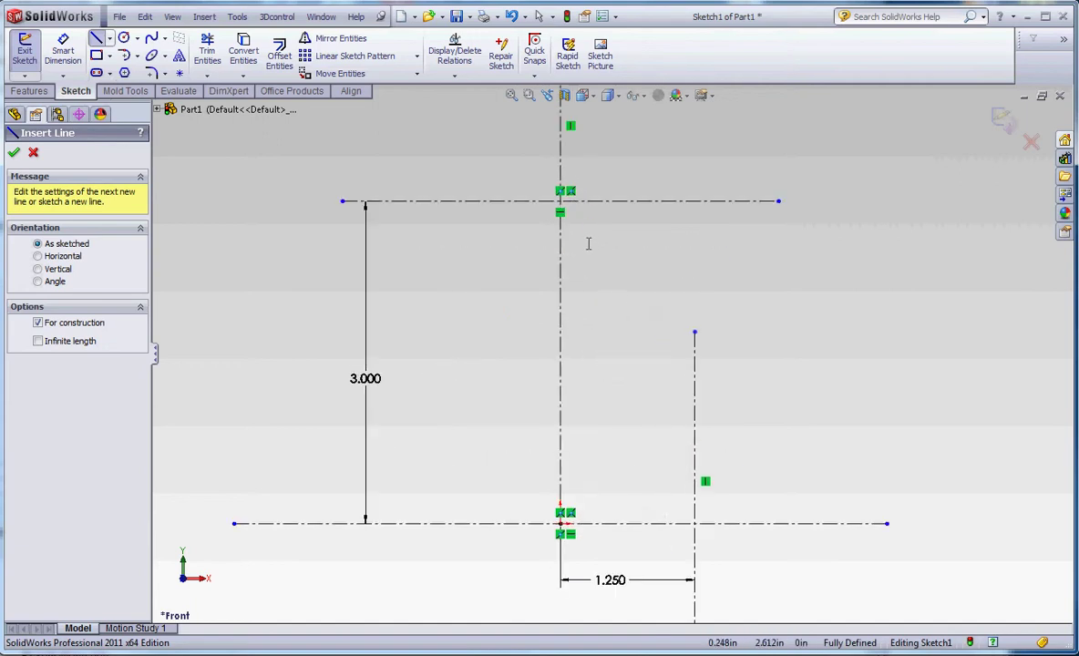
{"action": "left_click", "coordinate": [588, 244]}
{"action": "left_click", "coordinate": [587, 426]}
{"action": "key", "text": "Escape"}
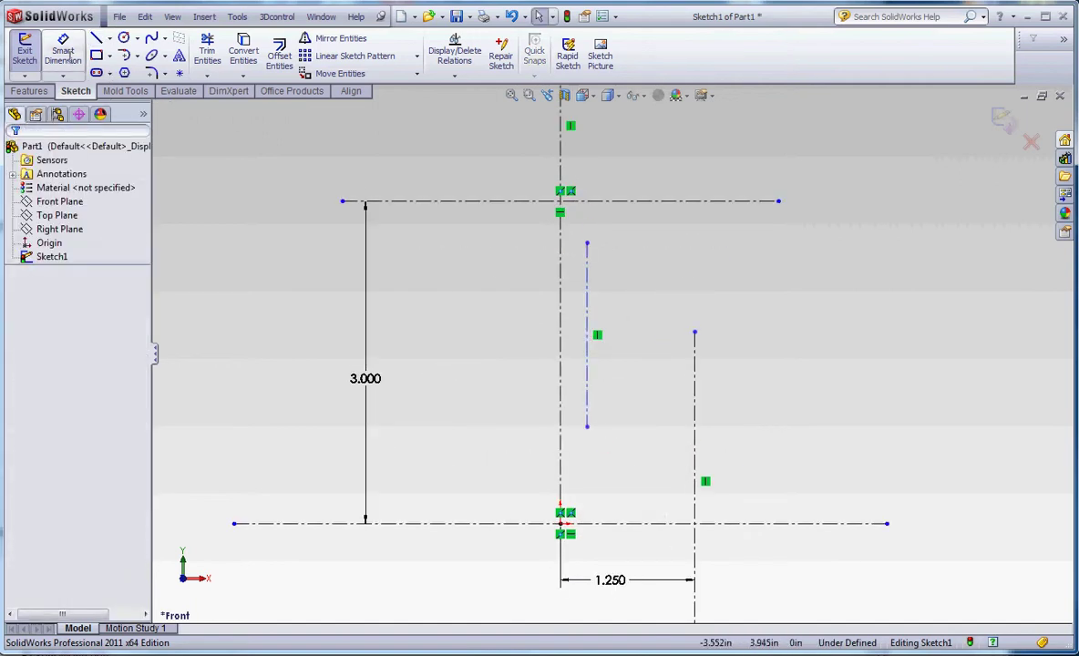
Dimension the distance between the short vertical centerline and the vertical axis as 0.125 in.
{"action": "left_click", "coordinate": [69, 55]}
{"action": "left_click", "coordinate": [589, 374]}
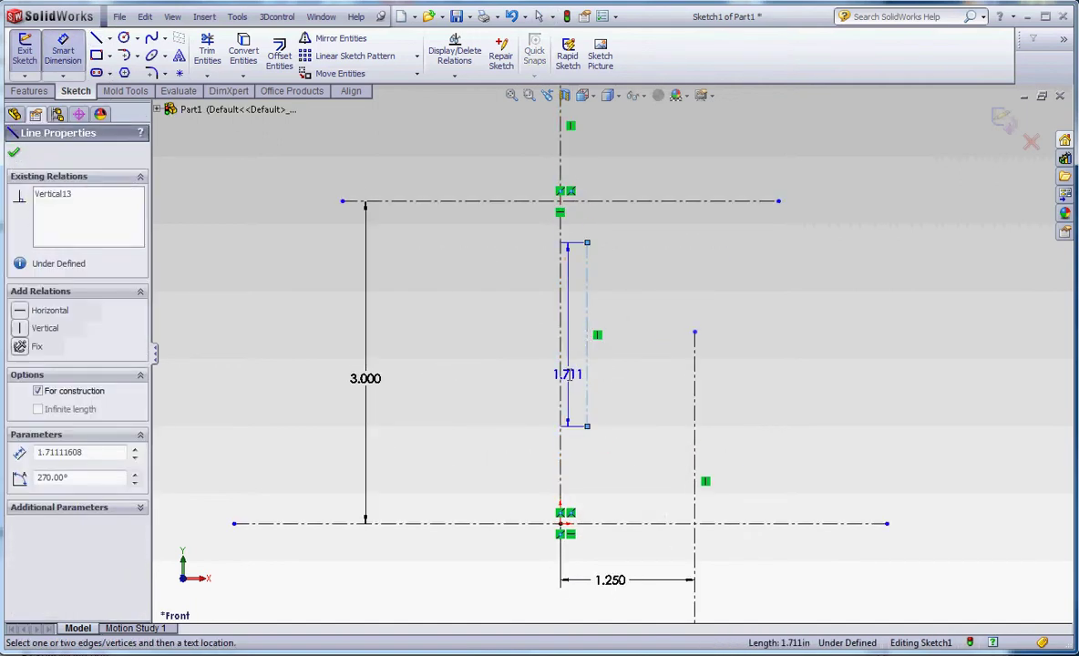
{"action": "left_click", "coordinate": [561, 365]}
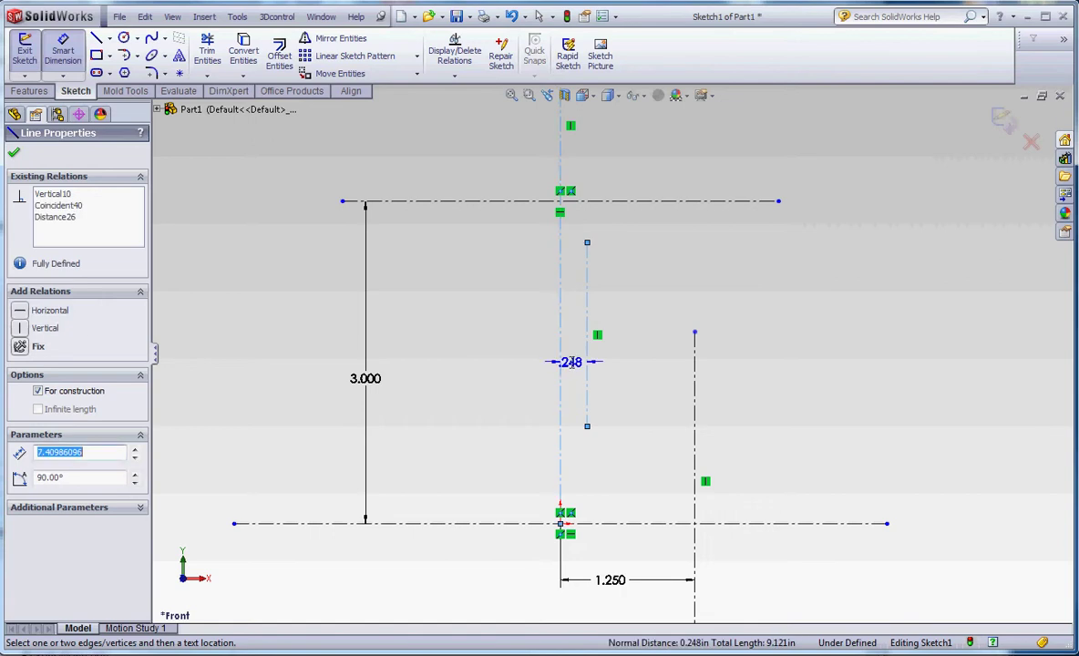
{"action": "left_click", "coordinate": [572, 361]}
{"action": "type", "text": ".1"}
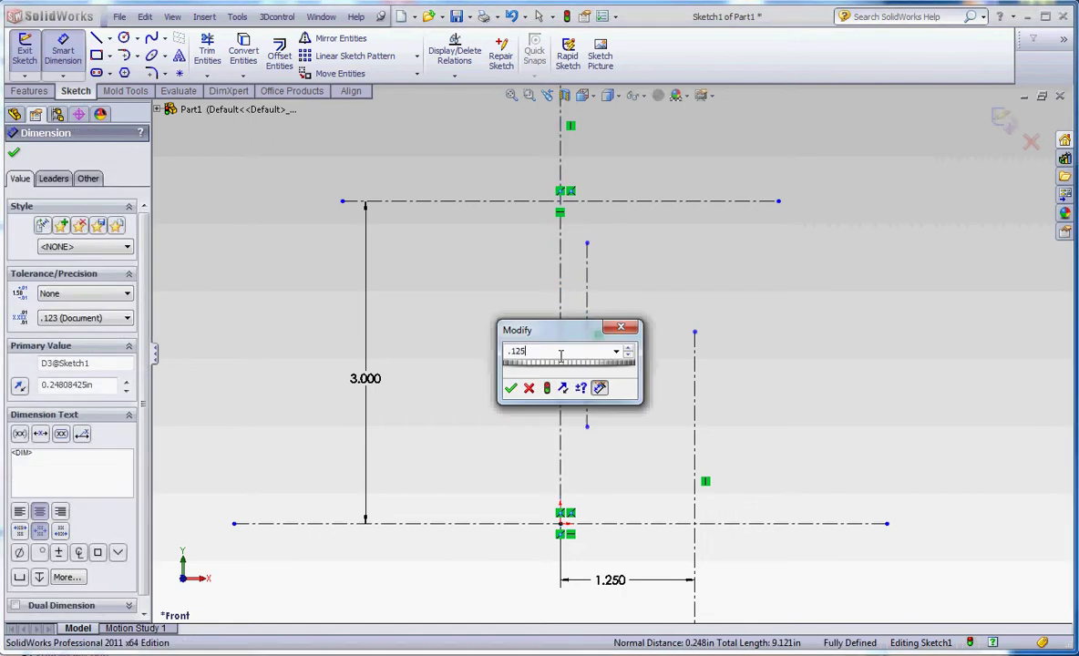
{"action": "type", "text": "25"}
{"action": "key", "text": "Return"}
{"action": "key", "text": "Escape"}
{"action": "key", "text": "Escape"}
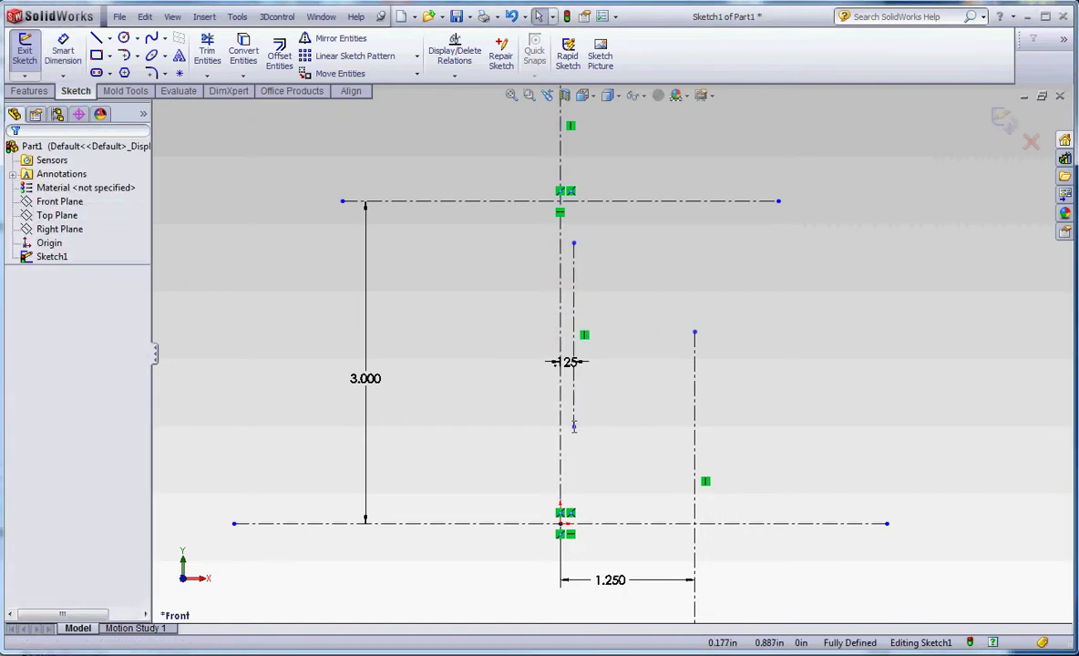
Extend the 0.125 in offset centerline so its endpoints land on the base and upper horizontal centerlines.
{"action": "left_click", "coordinate": [573, 426]}
{"action": "left_click_drag", "start_coordinate": [574, 426], "coordinate": [573, 523]}
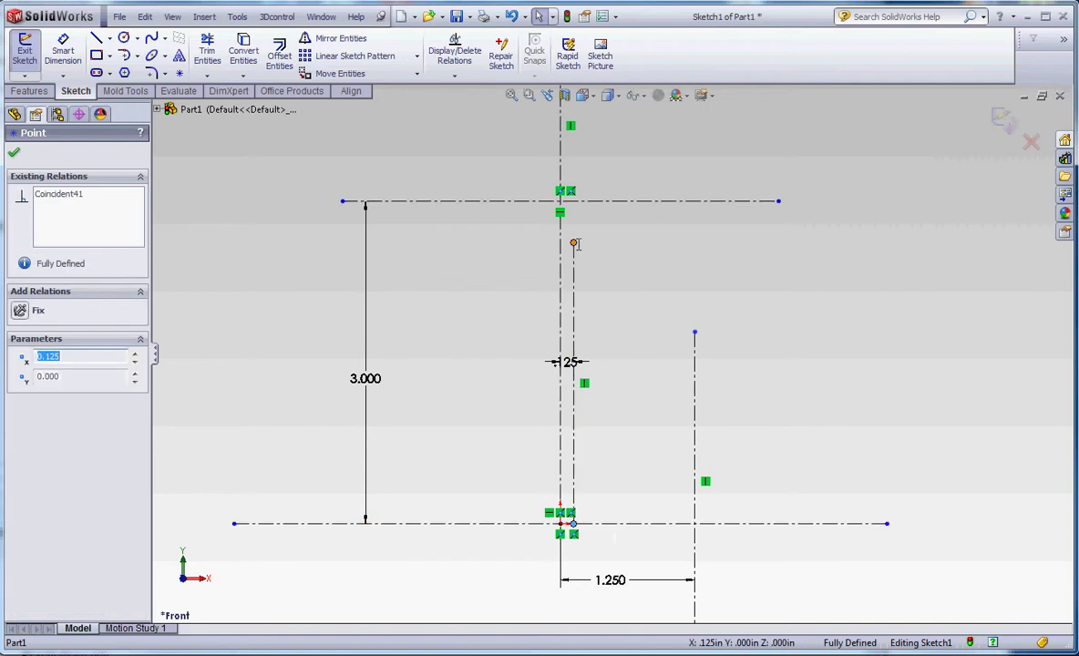
{"action": "left_click_drag", "start_coordinate": [573, 244], "coordinate": [574, 202]}
{"action": "left_click", "coordinate": [624, 272]}
Draw a vertical centerline about 2.45 in long to the right of the vertical axis, above the upper horizontal centerline.
{"action": "key", "text": "z"}
{"action": "key", "text": "z"}
{"action": "key", "text": "z"}
{"action": "key", "text": "z"}
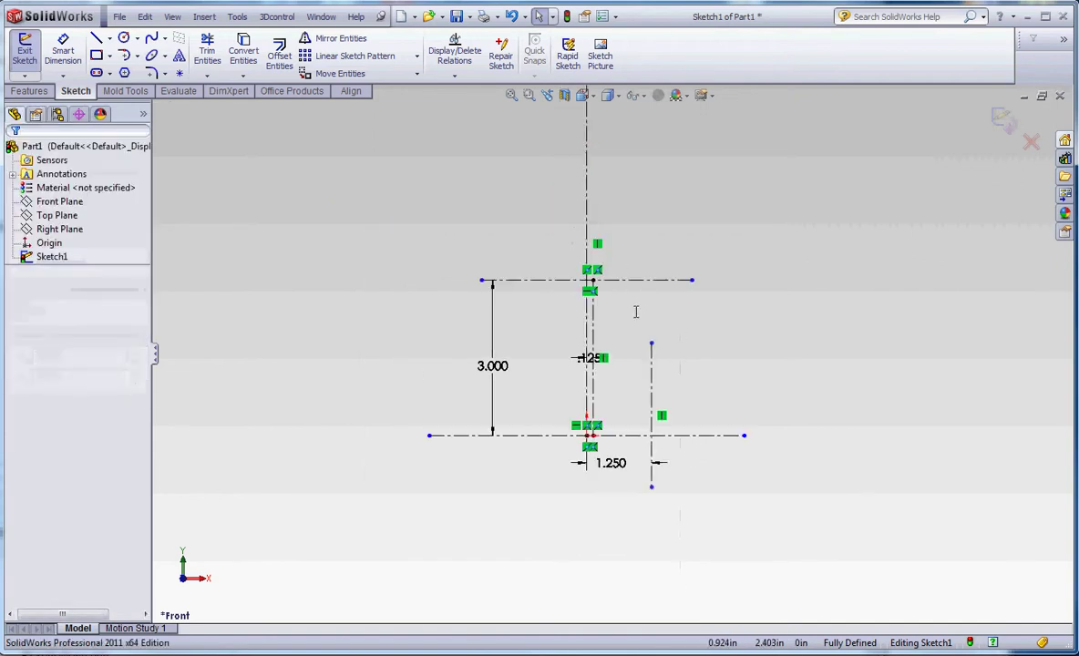
{"action": "scroll", "coordinate": [636, 312], "scroll_direction": "up", "scroll_amount": 2}
{"action": "scroll", "coordinate": [632, 265], "scroll_direction": "down", "scroll_amount": 4}
{"action": "scroll", "coordinate": [630, 256], "scroll_direction": "up", "scroll_amount": 3}
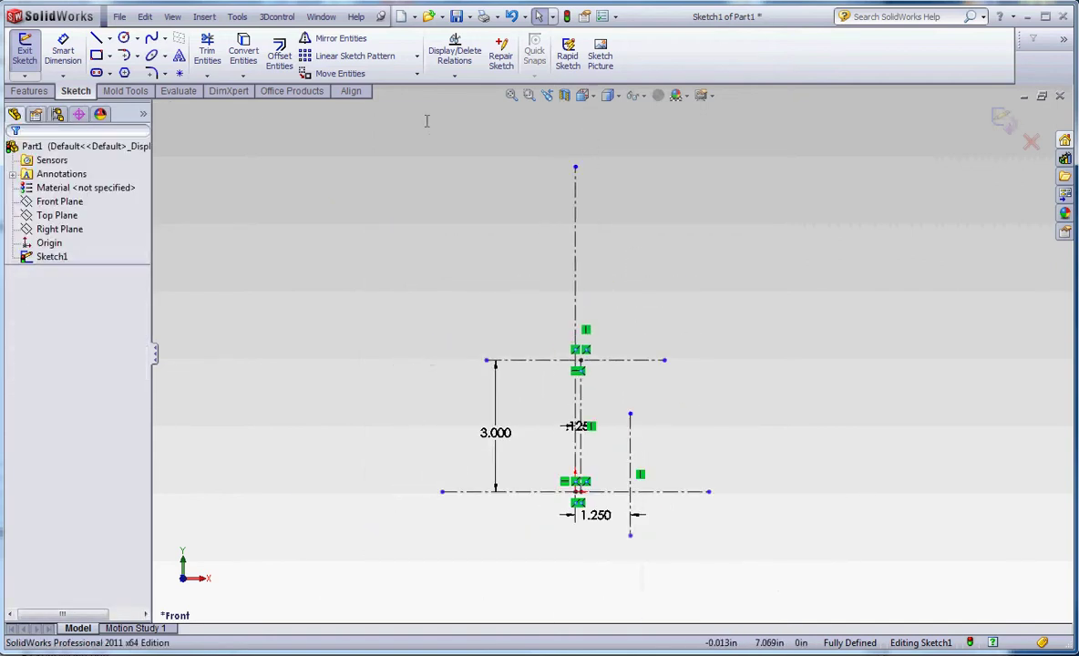
{"action": "left_click", "coordinate": [109, 38]}
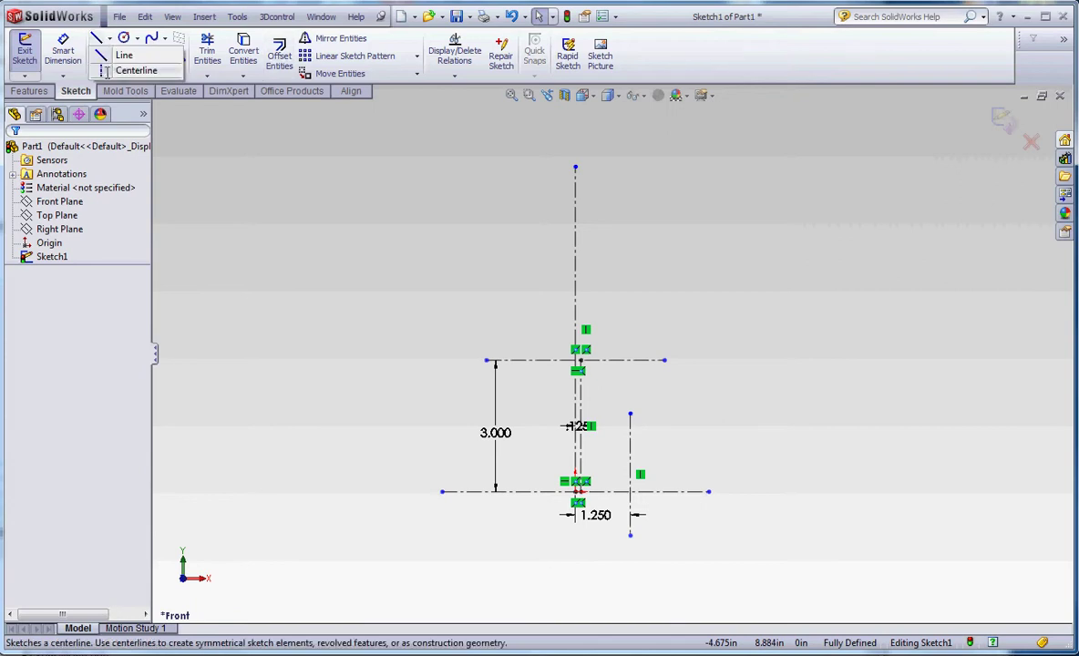
{"action": "left_click", "coordinate": [135, 70]}
{"action": "left_click", "coordinate": [686, 166]}
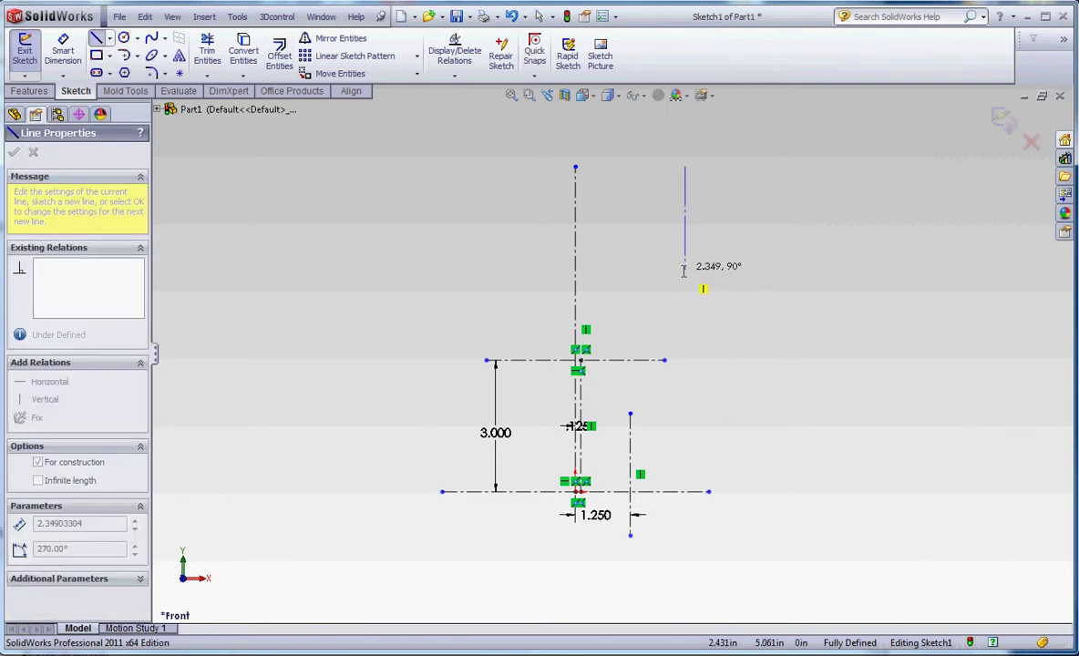
{"action": "left_click", "coordinate": [686, 275]}
{"action": "key", "text": "Escape"}
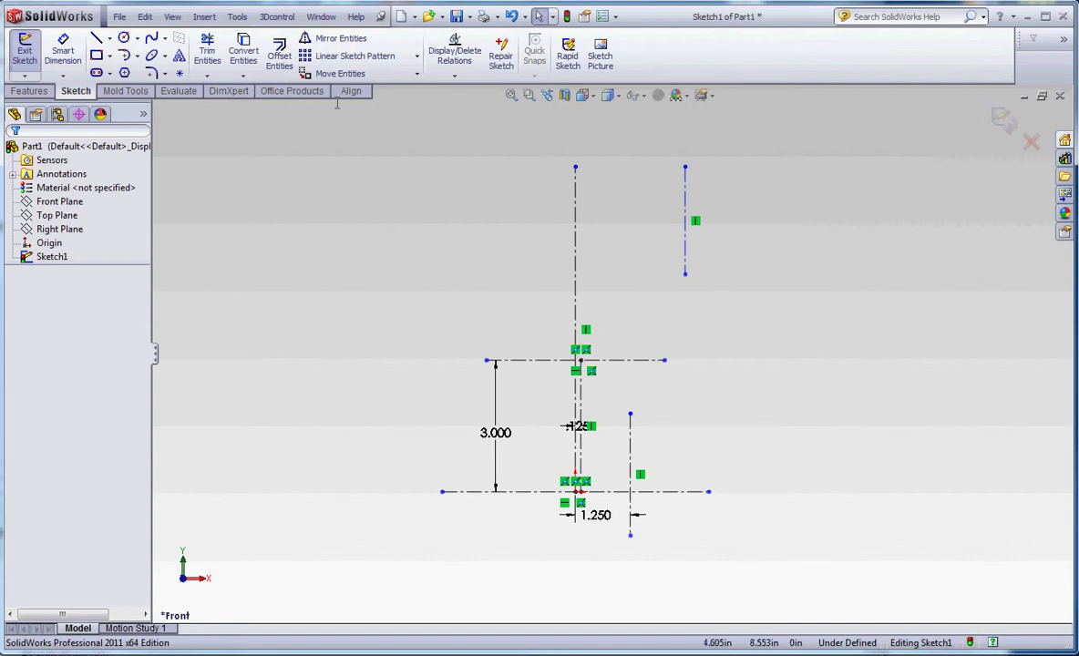
Dimension the new centerline 1.5 in from the vertical axis and extend its lower endpoint onto the upper horizontal centerline.
{"action": "left_click", "coordinate": [62, 51]}
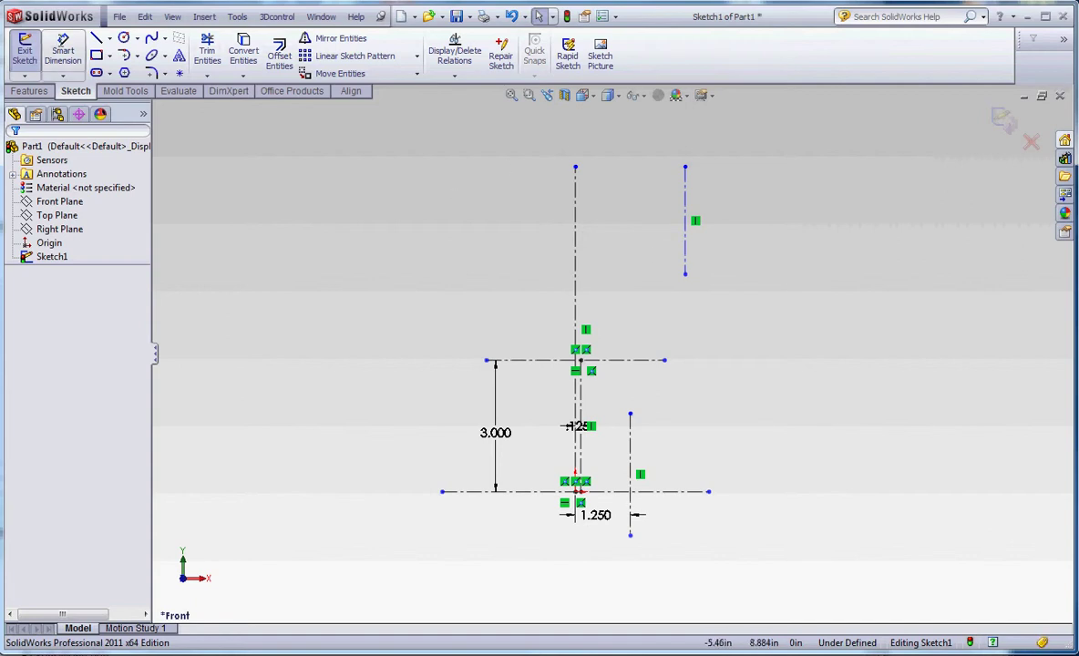
{"action": "left_click", "coordinate": [578, 239]}
{"action": "left_click", "coordinate": [685, 232]}
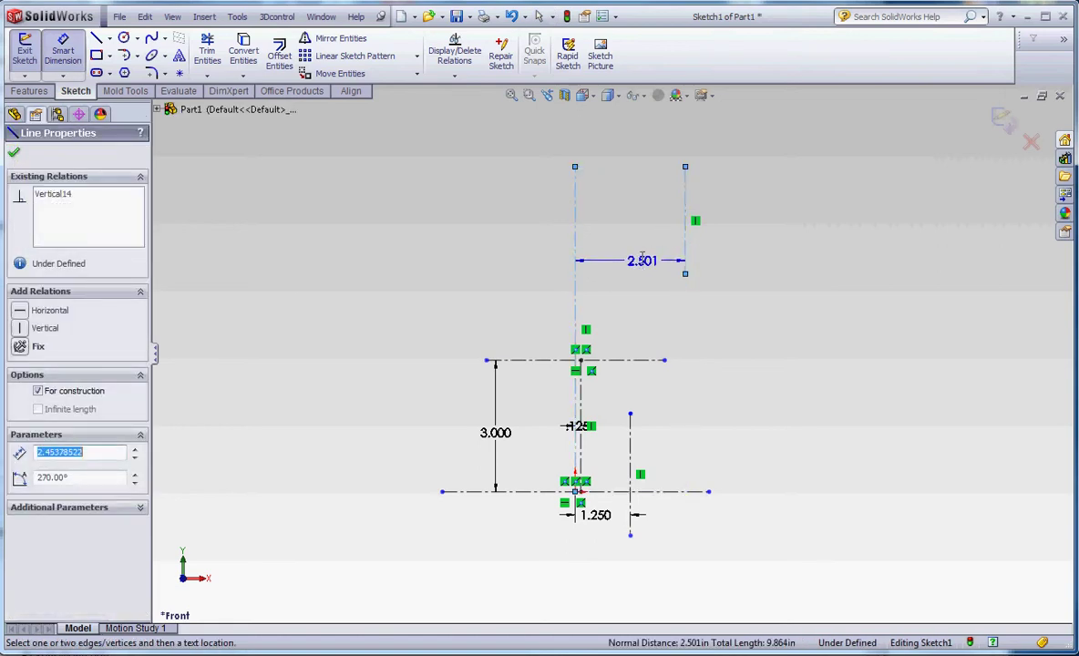
{"action": "left_click", "coordinate": [632, 253]}
{"action": "key", "text": "Return"}
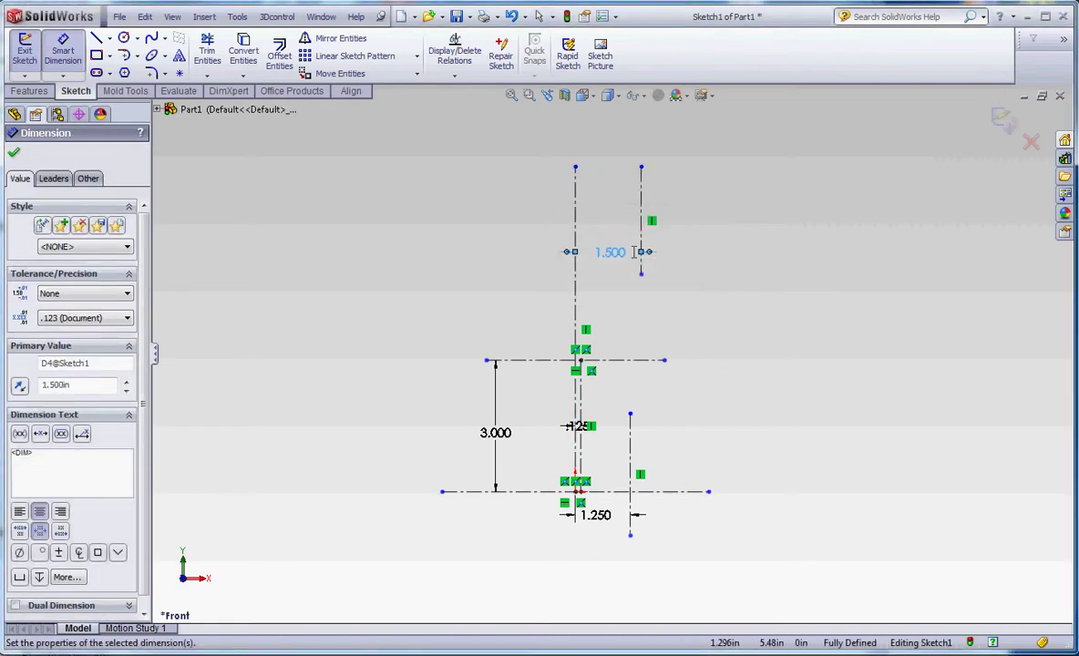
{"action": "scroll", "coordinate": [895, 474], "scroll_direction": "down", "scroll_amount": 2}
{"action": "key", "text": "Escape"}
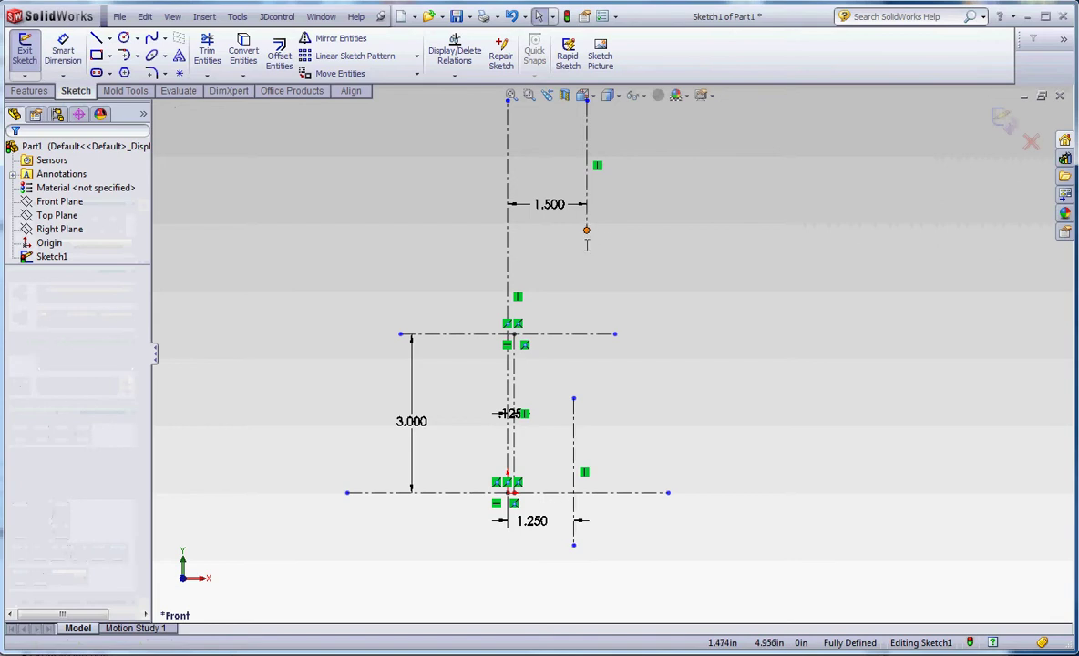
{"action": "left_click", "coordinate": [586, 297]}
{"action": "left_click_drag", "start_coordinate": [586, 297], "coordinate": [586, 335]}
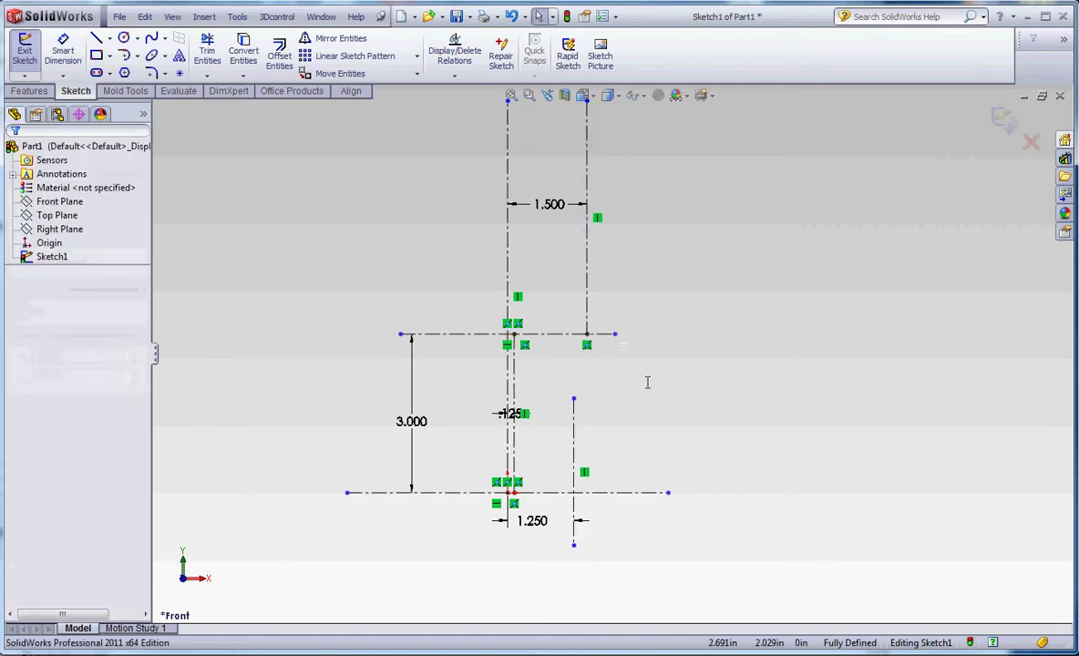
Draw a vertical centerline about 3.19 in long between the vertical axis and the 1.5 in offset centerline, above the upper horizontal centerline.
{"action": "scroll", "coordinate": [613, 257], "scroll_direction": "up", "scroll_amount": 2}
{"action": "scroll", "coordinate": [612, 257], "scroll_direction": "down", "scroll_amount": 2}
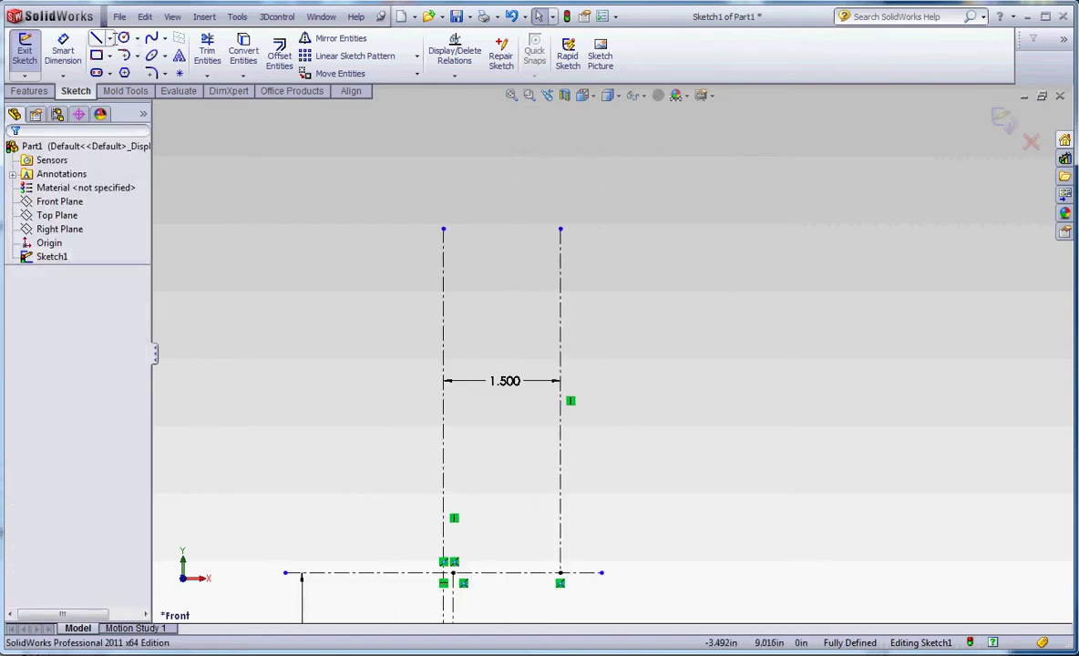
{"action": "left_click", "coordinate": [109, 38]}
{"action": "left_click", "coordinate": [137, 67]}
{"action": "left_click", "coordinate": [530, 202]}
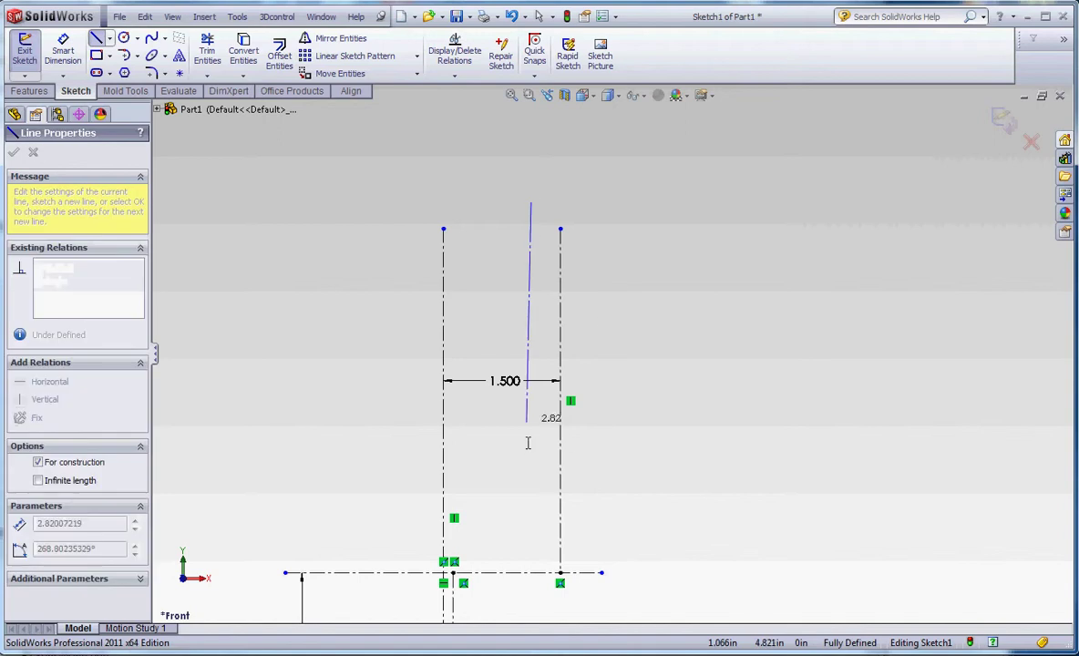
{"action": "left_click", "coordinate": [531, 451]}
{"action": "key", "text": "Escape"}
Dimension the distance between the new upper centerline and the vertical axis as 1.25 in.
{"action": "left_click", "coordinate": [63, 50]}
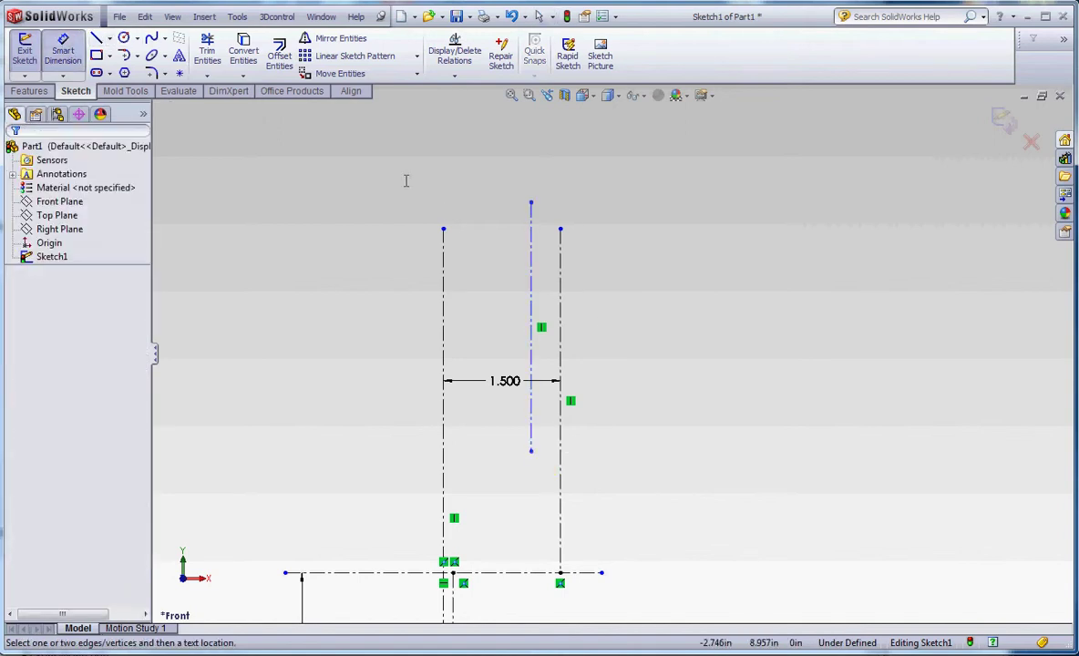
{"action": "left_click", "coordinate": [531, 292]}
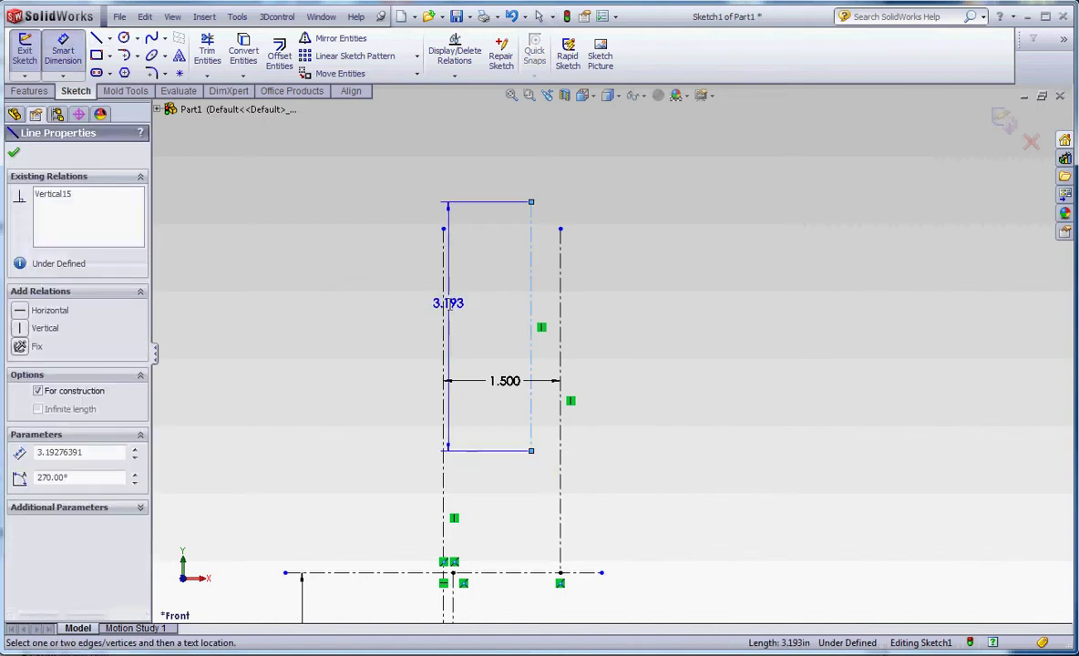
{"action": "left_click", "coordinate": [444, 295]}
{"action": "left_click", "coordinate": [498, 295]}
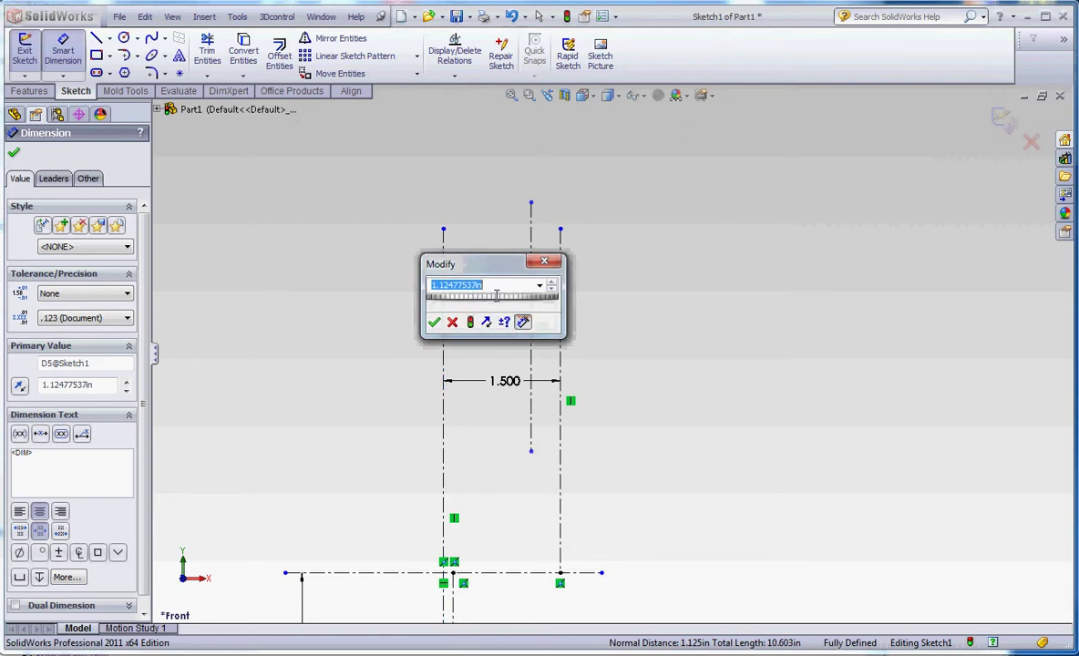
{"action": "type", "text": "1.25"}
{"action": "key", "text": "Return"}
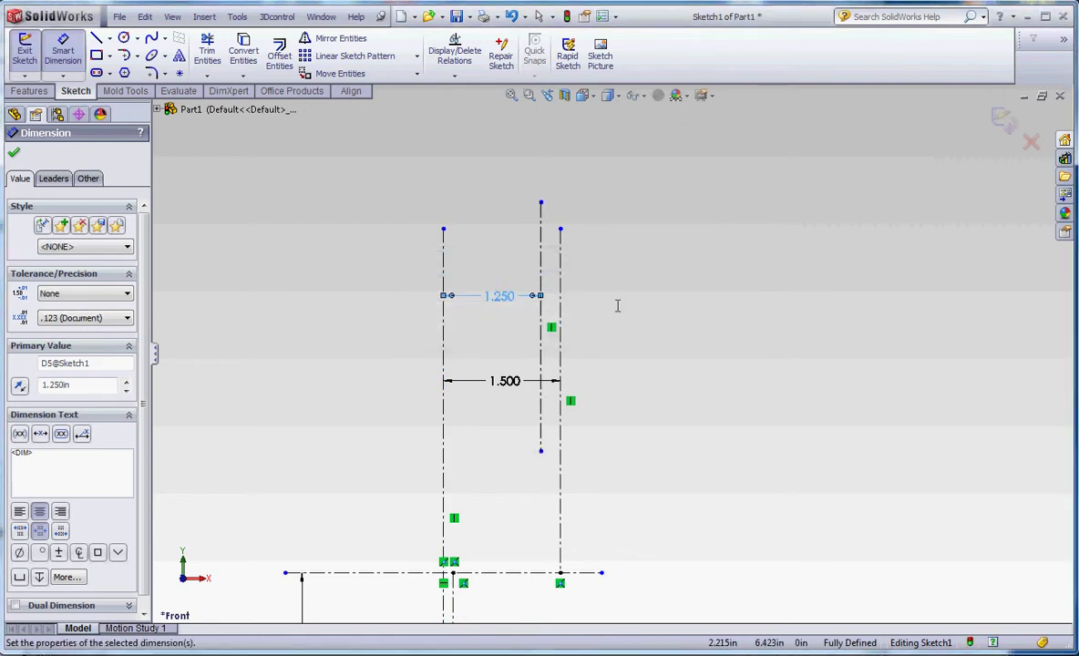
{"action": "left_click", "coordinate": [617, 306]}
{"action": "scroll", "coordinate": [609, 351], "scroll_direction": "up", "scroll_amount": 3}
{"action": "scroll", "coordinate": [576, 238], "scroll_direction": "down", "scroll_amount": 4}
{"action": "scroll", "coordinate": [634, 467], "scroll_direction": "up", "scroll_amount": 5}
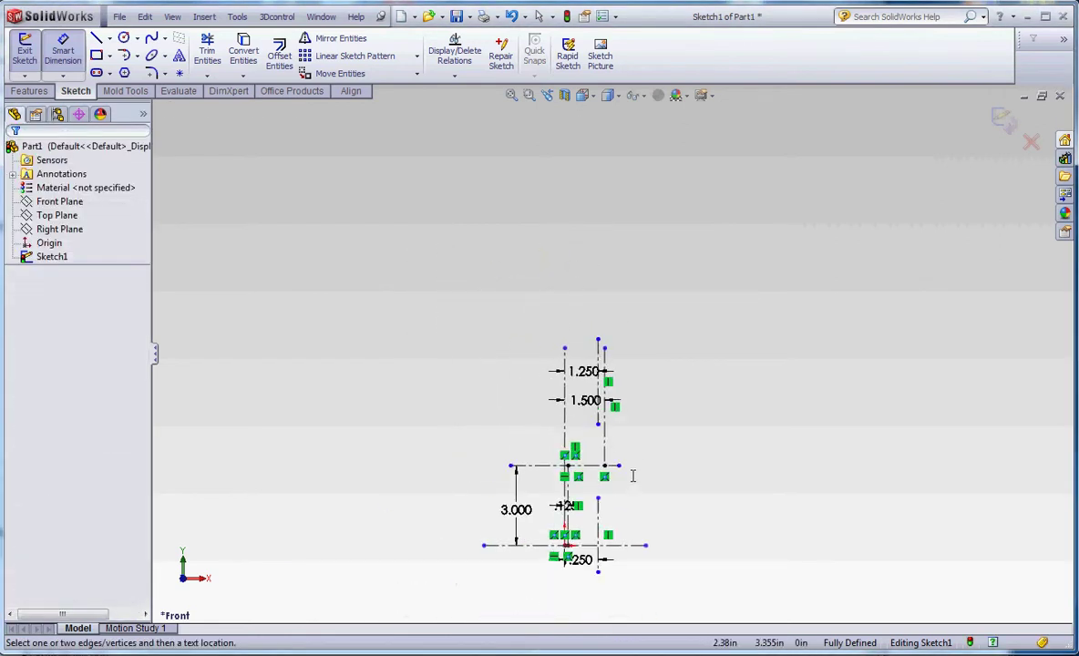
{"action": "scroll", "coordinate": [616, 438], "scroll_direction": "down", "scroll_amount": 4}
{"action": "scroll", "coordinate": [654, 492], "scroll_direction": "up", "scroll_amount": 3}
{"action": "scroll", "coordinate": [655, 499], "scroll_direction": "down", "scroll_amount": 2}
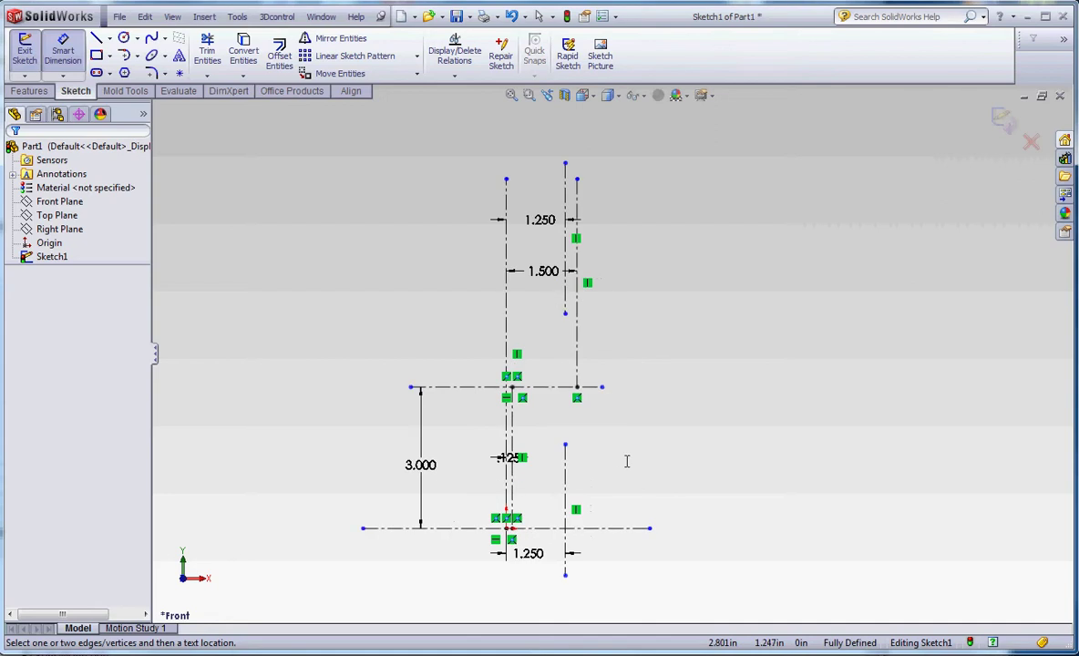
{"action": "key", "text": "Escape"}
Draw a solid horizontal line about 1.1 in long from the origin along the base centerline toward the 1.25 in centerline.
{"action": "left_click", "coordinate": [96, 38]}
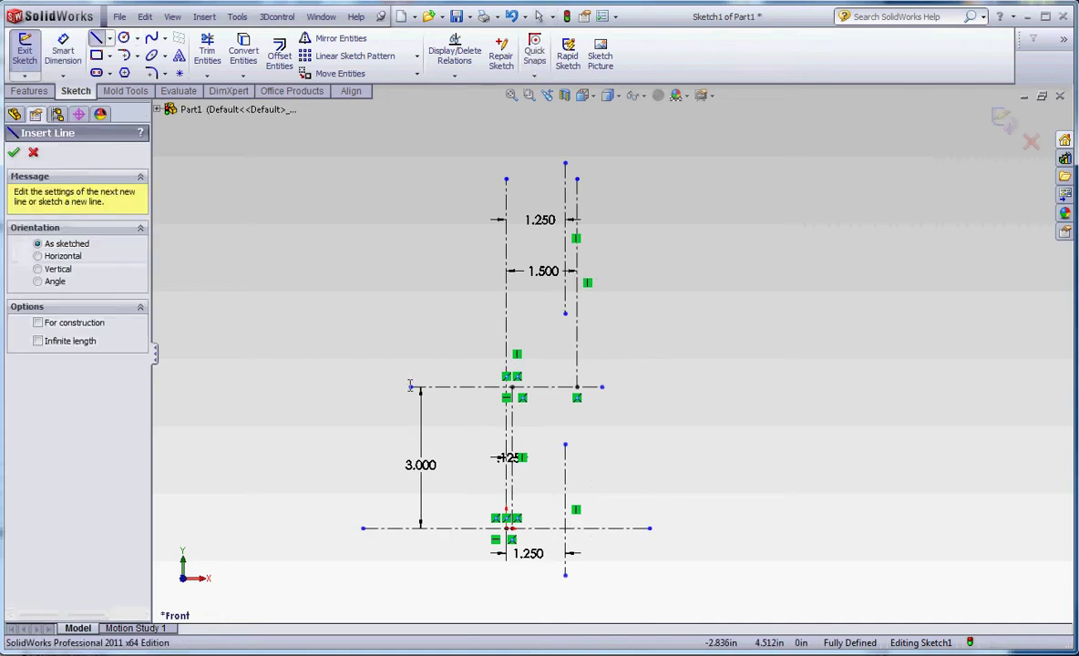
{"action": "scroll", "coordinate": [541, 538], "scroll_direction": "down", "scroll_amount": 8}
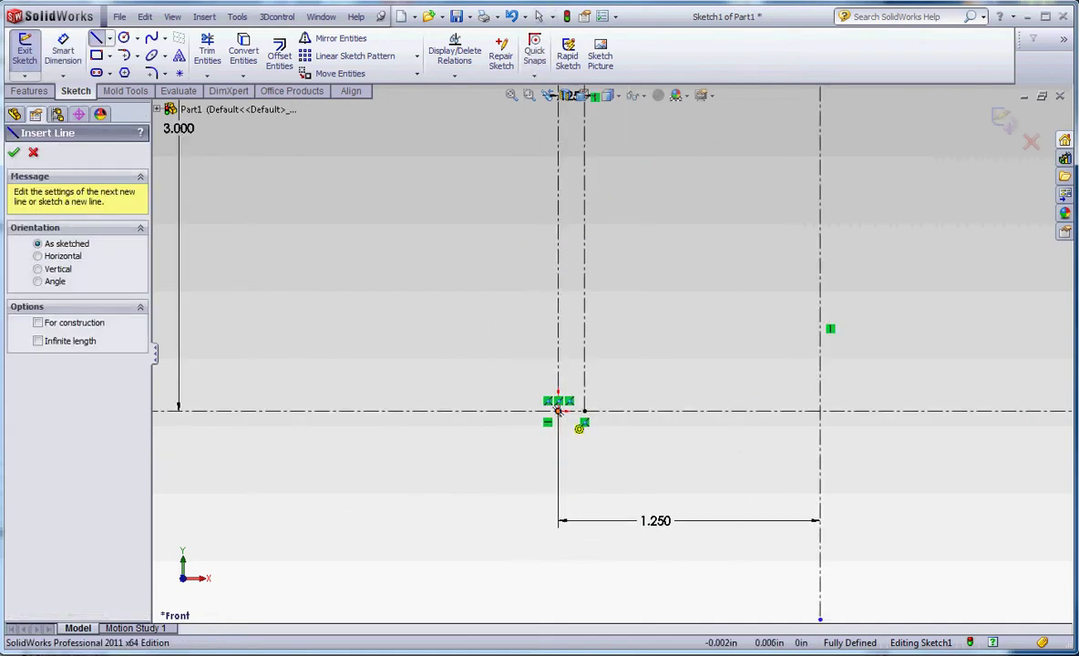
{"action": "left_click", "coordinate": [559, 411]}
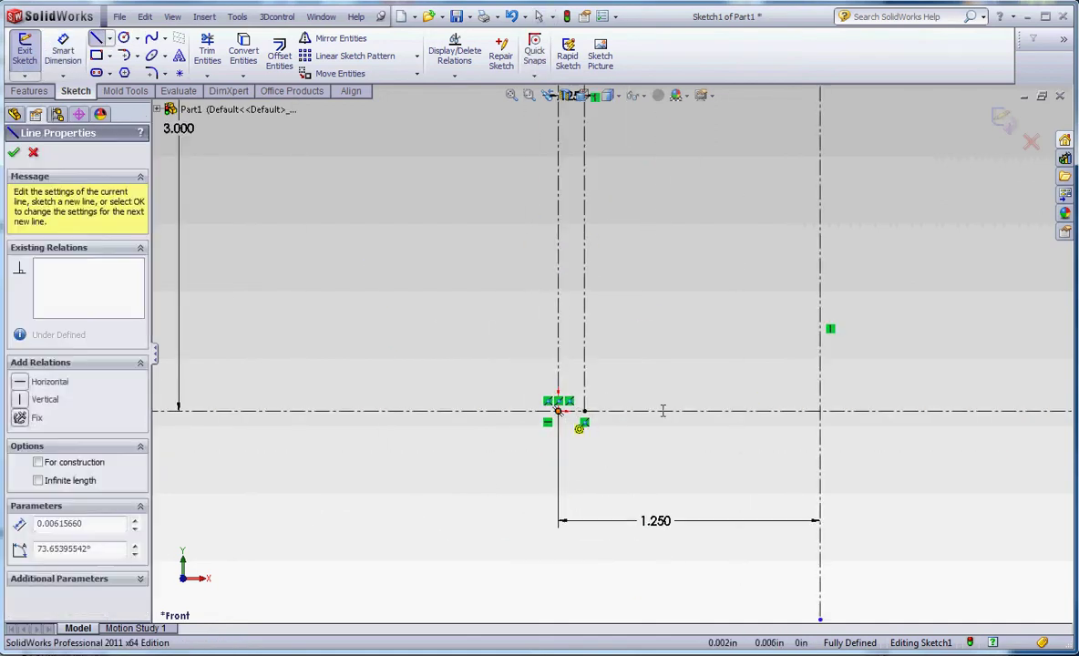
{"action": "left_click", "coordinate": [789, 411]}
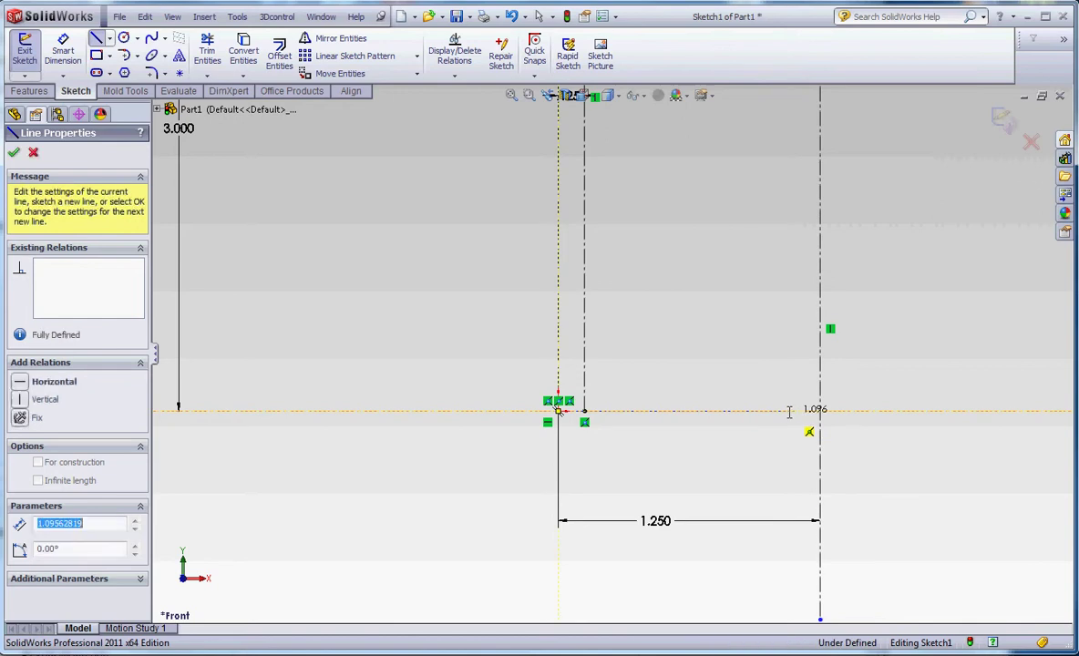
{"action": "key", "text": "Escape"}
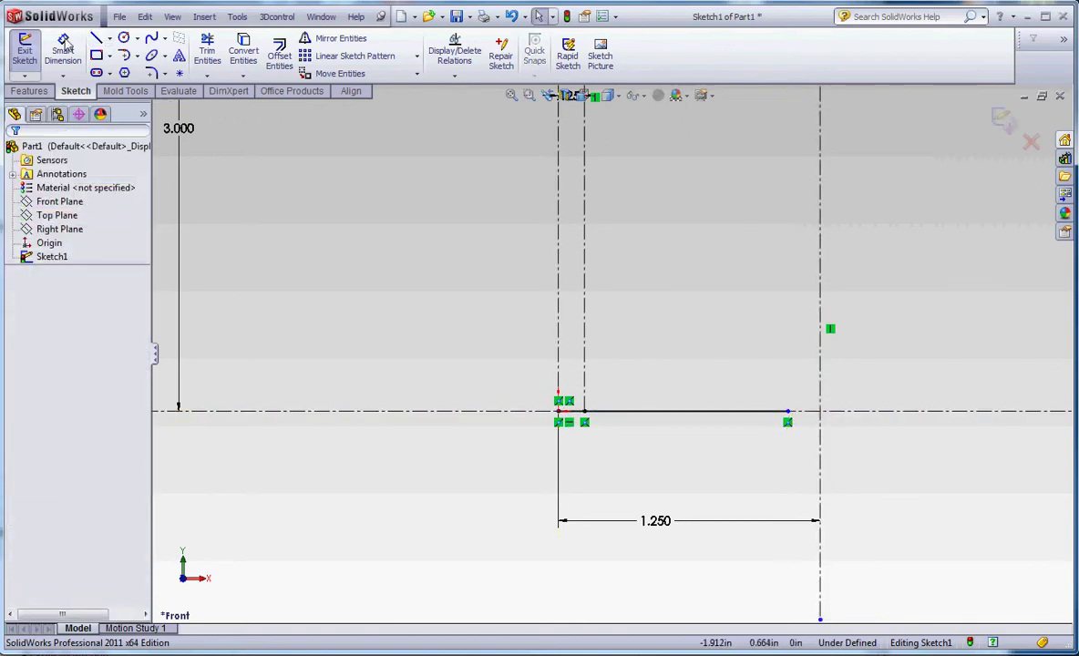
{"action": "scroll", "coordinate": [791, 429], "scroll_direction": "down", "scroll_amount": 2}
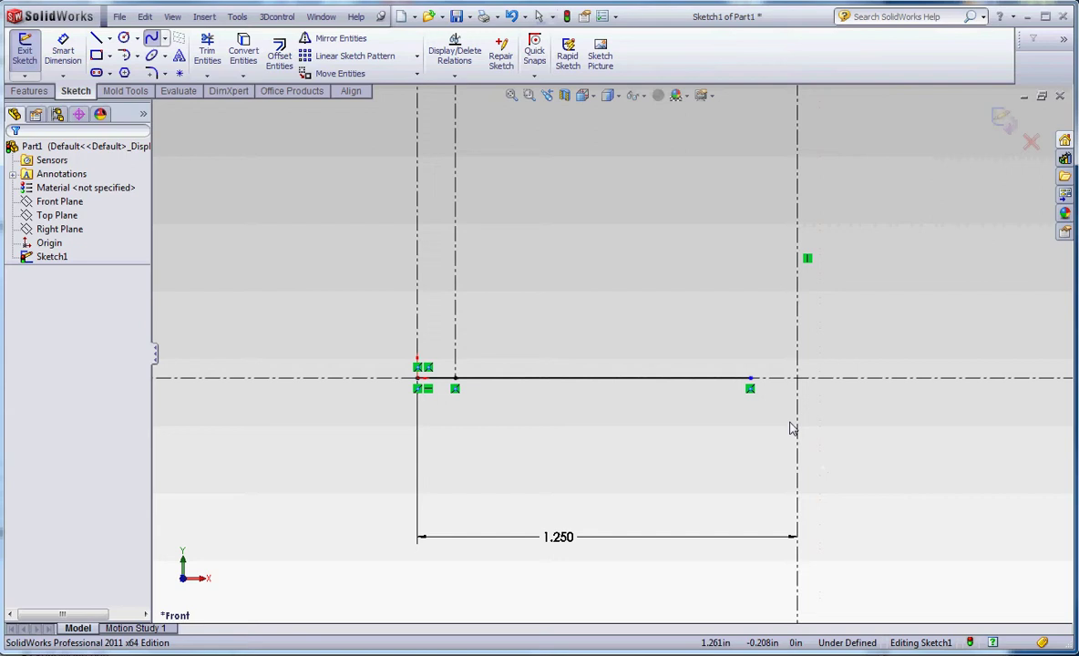
{"action": "scroll", "coordinate": [791, 428], "scroll_direction": "down", "scroll_amount": 2}
{"action": "left_click", "coordinate": [718, 370]}
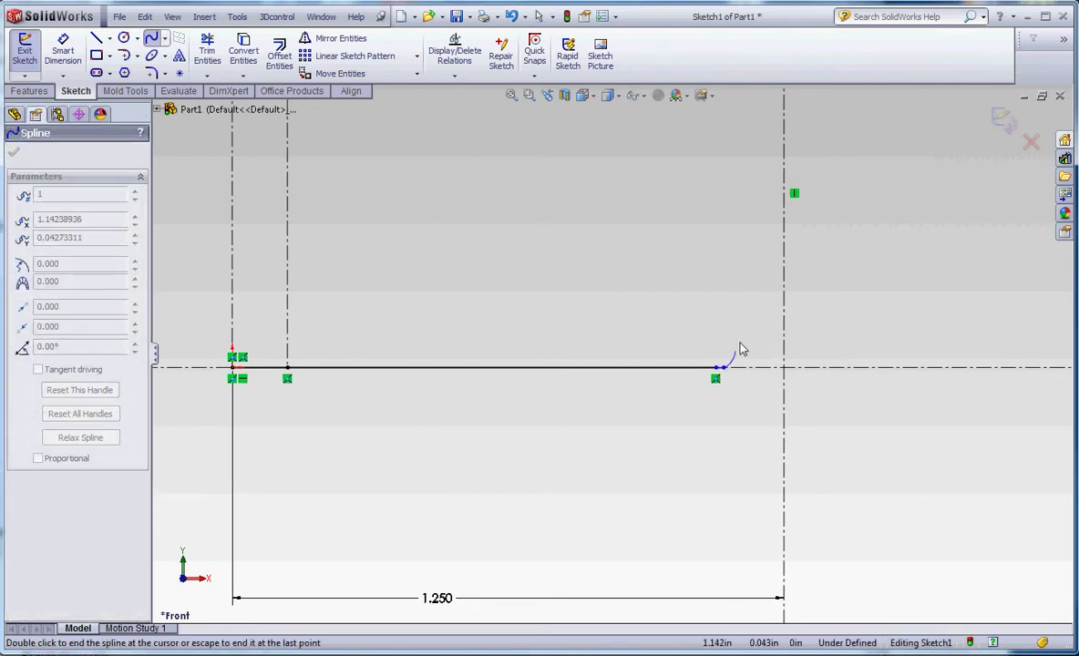
{"action": "key", "text": "Escape"}
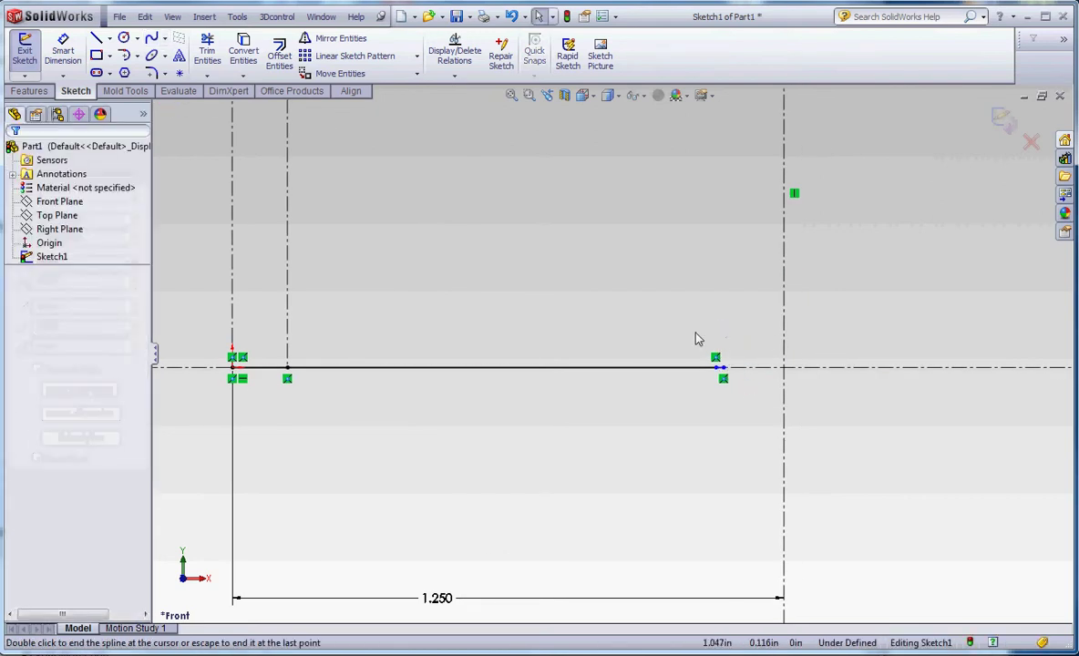
{"action": "left_click_drag", "start_coordinate": [694, 313], "coordinate": [739, 394]}
{"action": "key", "text": "Delete"}
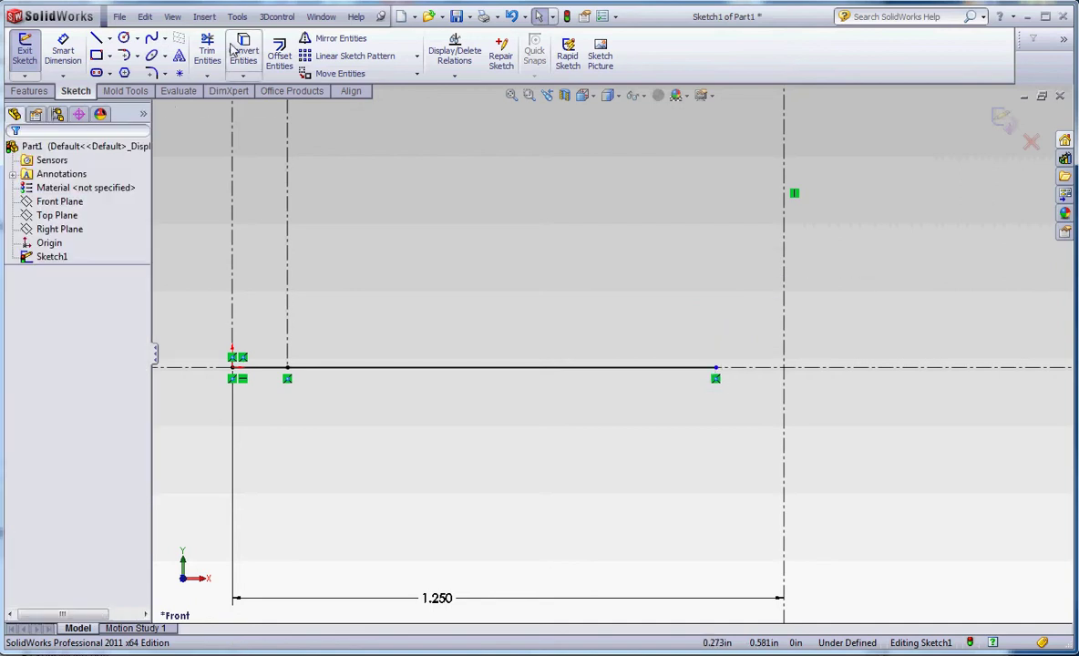
Start a spline at the base line's outer endpoint, curving around the foot's edge and back over the base toward the stem.
{"action": "left_click", "coordinate": [153, 39]}
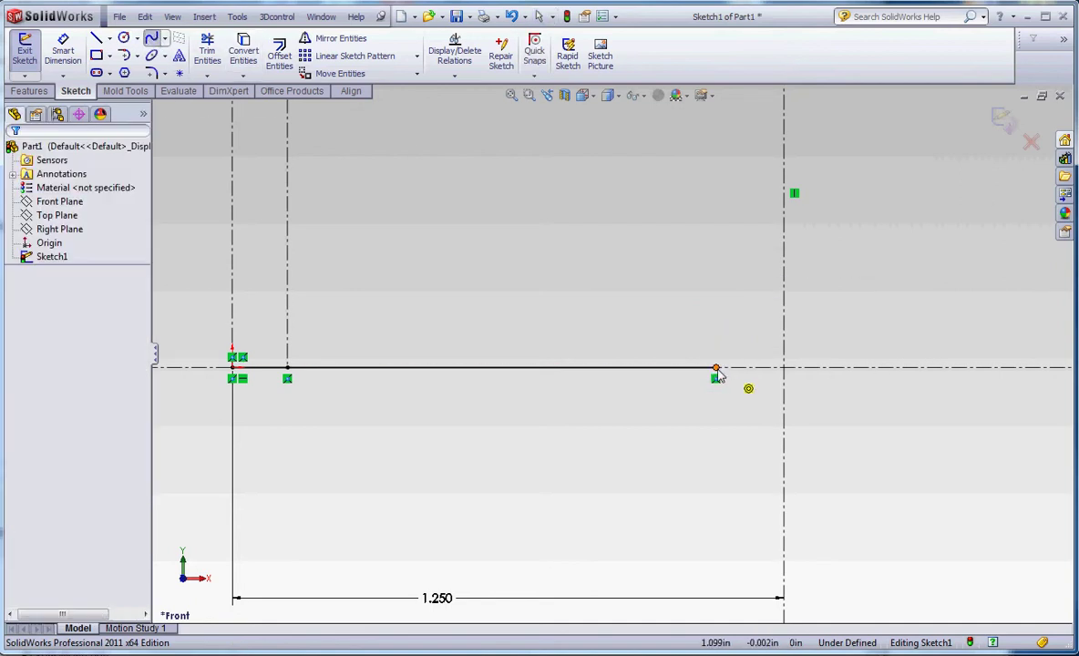
{"action": "left_click", "coordinate": [715, 367]}
{"action": "left_click", "coordinate": [768, 346]}
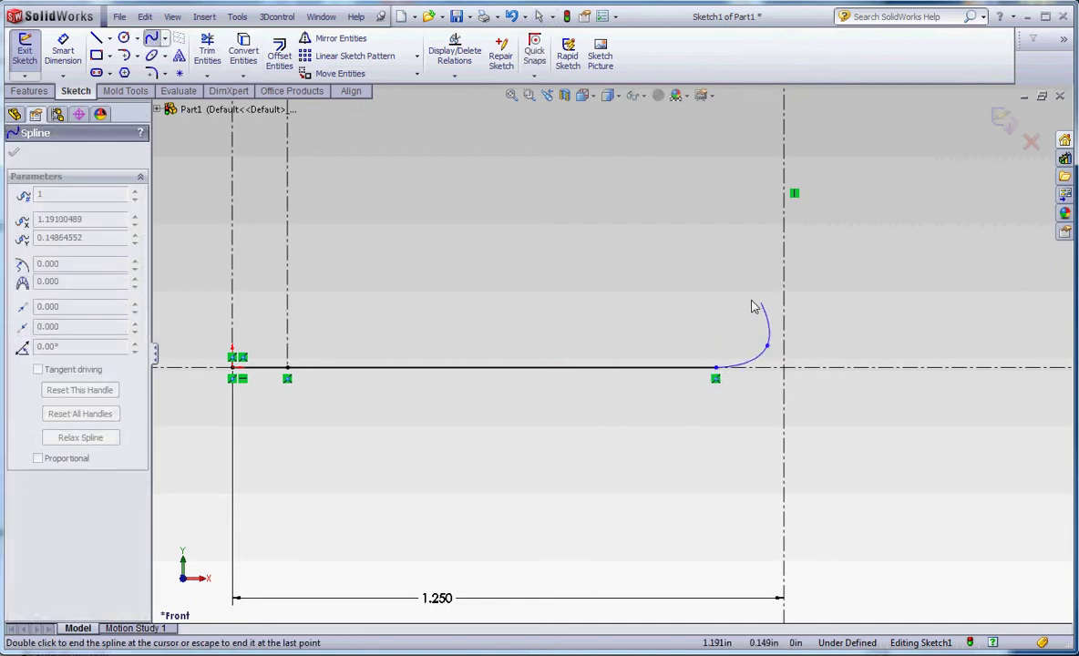
{"action": "left_click", "coordinate": [737, 316]}
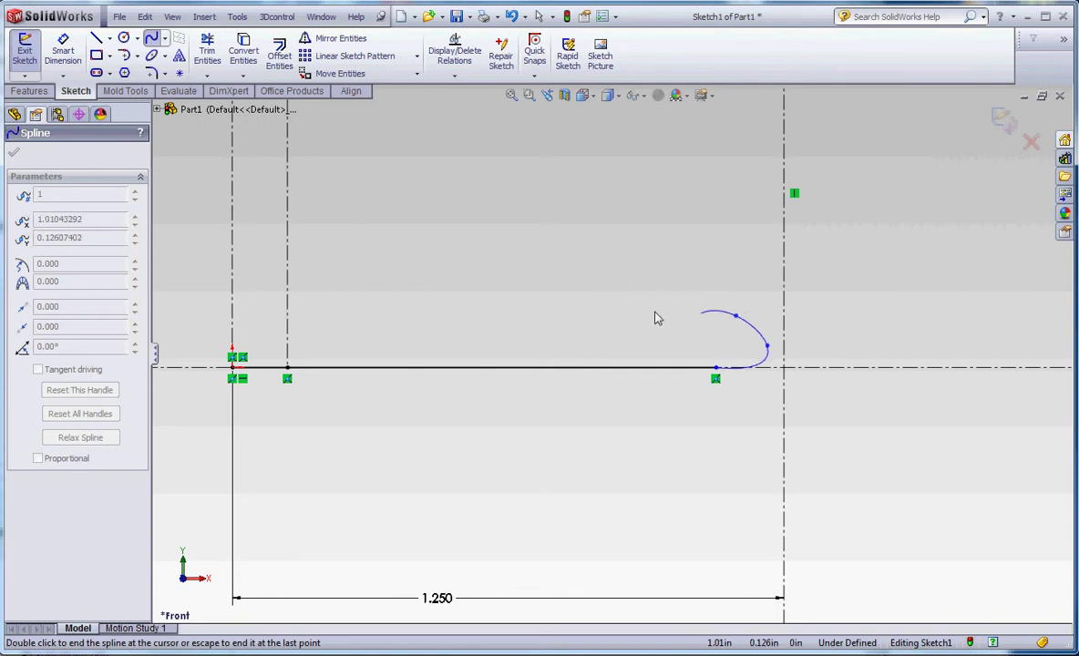
{"action": "left_click", "coordinate": [607, 320]}
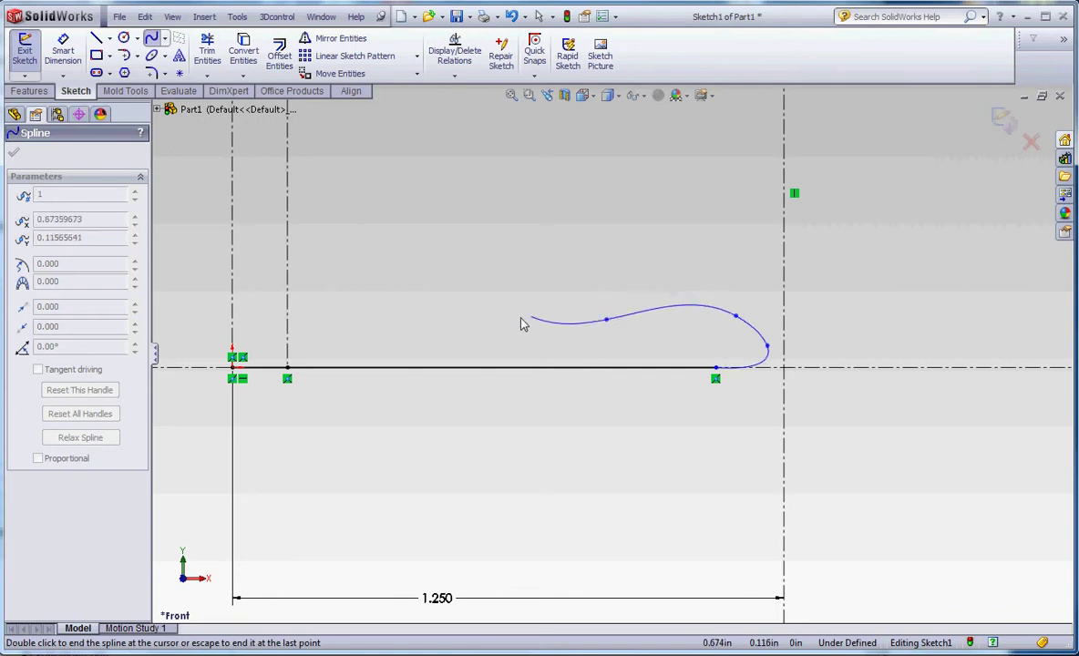
{"action": "left_click", "coordinate": [455, 314]}
{"action": "key", "text": "f"}
{"action": "left_click", "coordinate": [448, 308]}
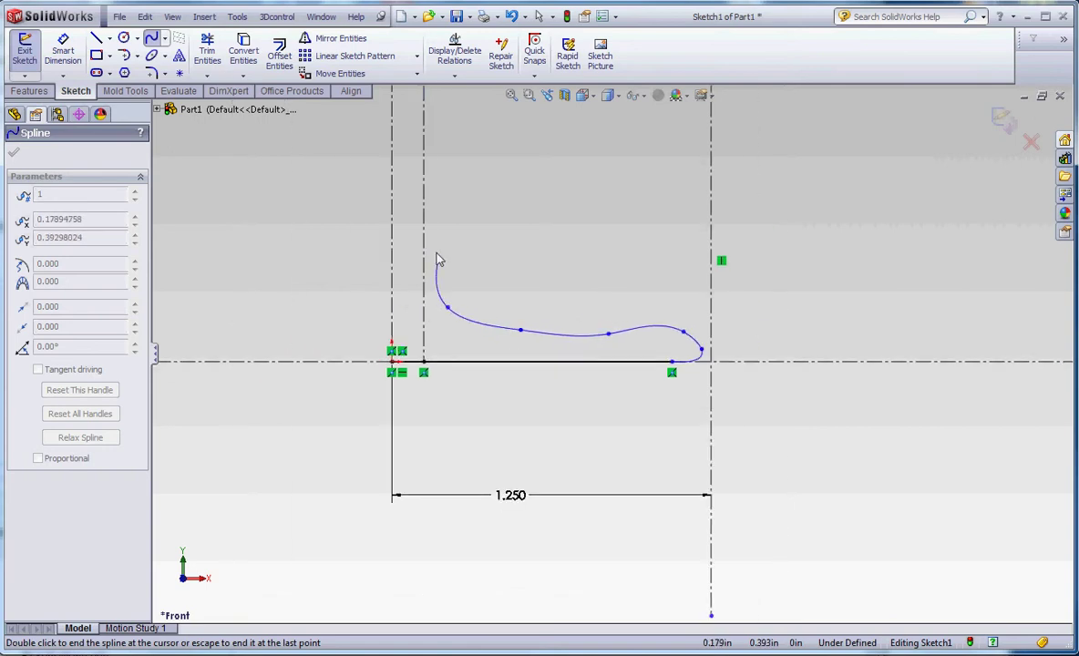
Continue the spline up the stem, placing points on the 0.125 in centerline to just below the upper horizontal centerline.
{"action": "left_click", "coordinate": [425, 235]}
{"action": "scroll", "coordinate": [460, 233], "scroll_direction": "up", "scroll_amount": 4}
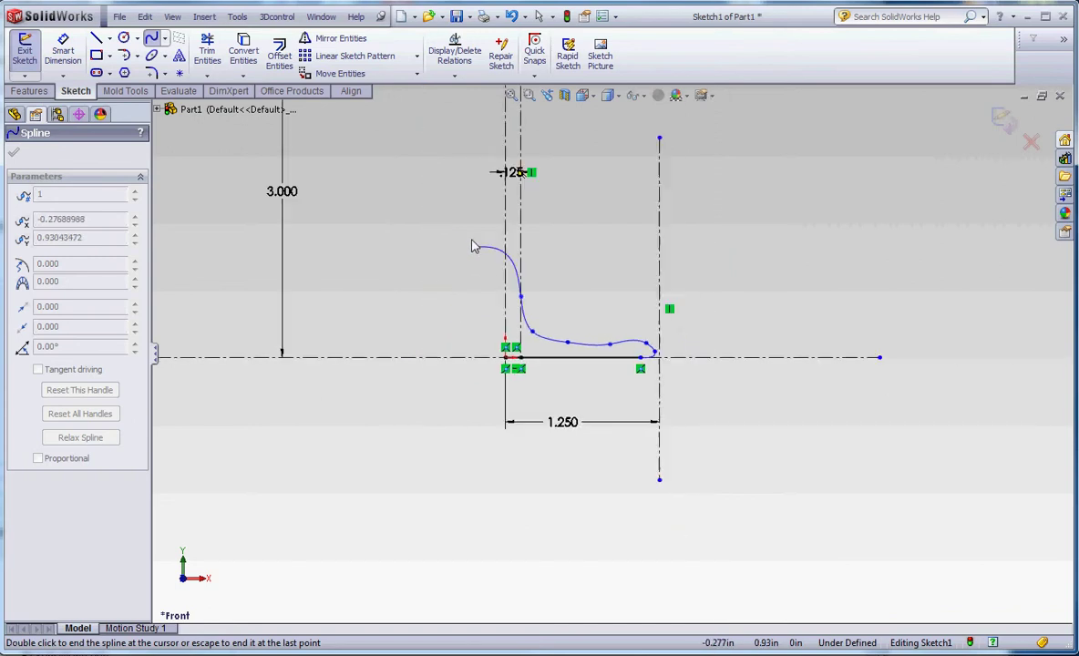
{"action": "scroll", "coordinate": [519, 193], "scroll_direction": "down", "scroll_amount": 1}
{"action": "left_click", "coordinate": [523, 217]}
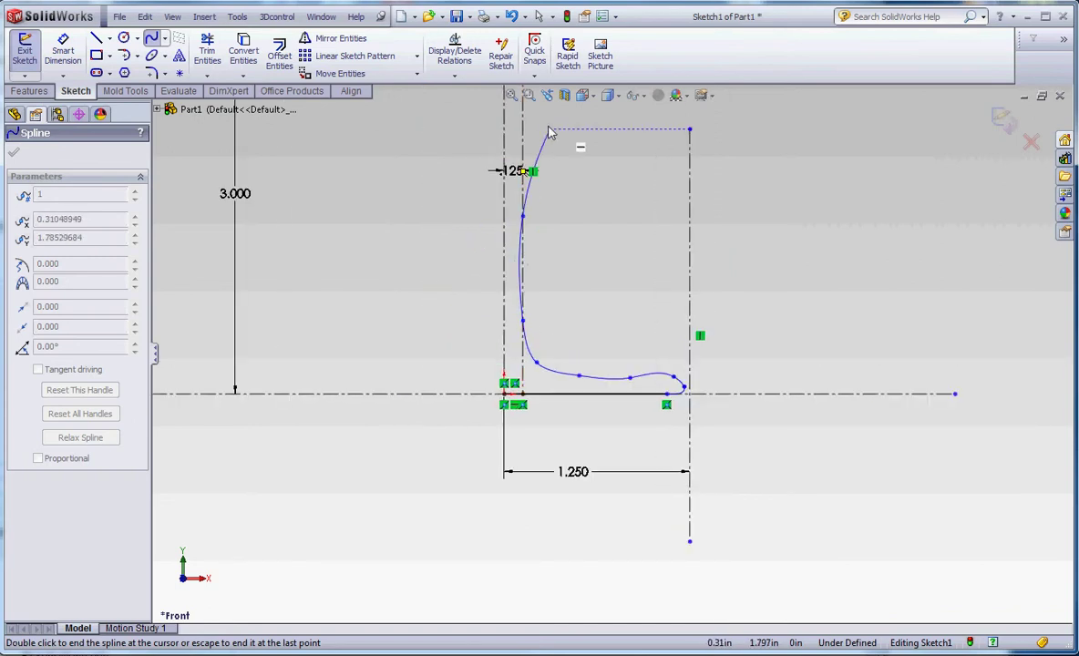
{"action": "left_click", "coordinate": [523, 129]}
{"action": "scroll", "coordinate": [571, 164], "scroll_direction": "up", "scroll_amount": 3}
{"action": "scroll", "coordinate": [573, 170], "scroll_direction": "up", "scroll_amount": 3}
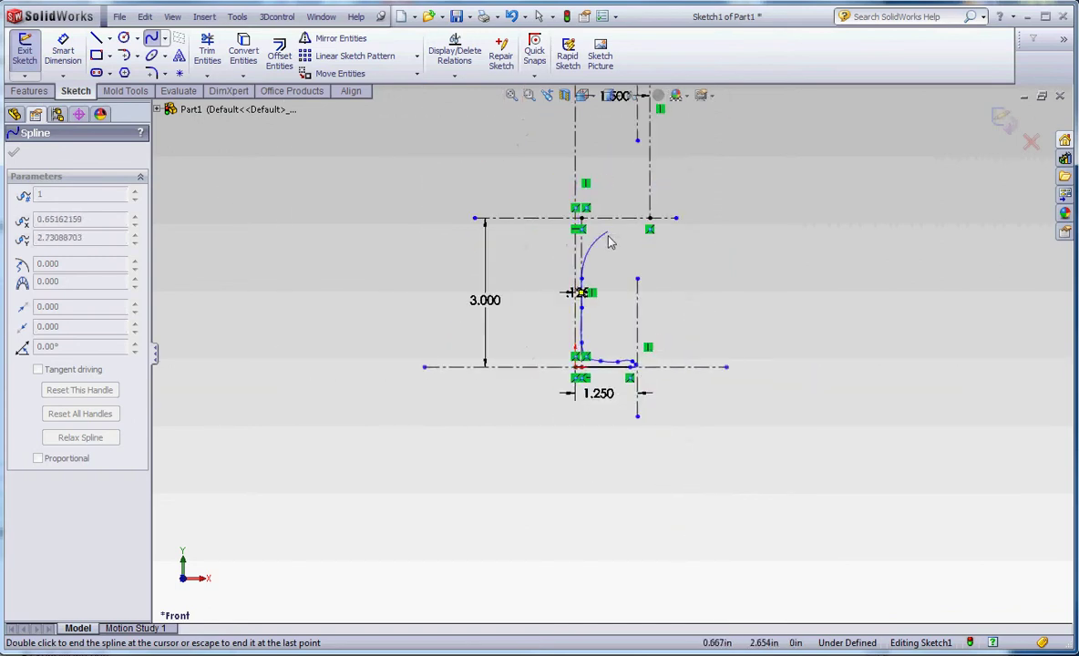
{"action": "scroll", "coordinate": [608, 239], "scroll_direction": "down", "scroll_amount": 3}
{"action": "left_click", "coordinate": [565, 260]}
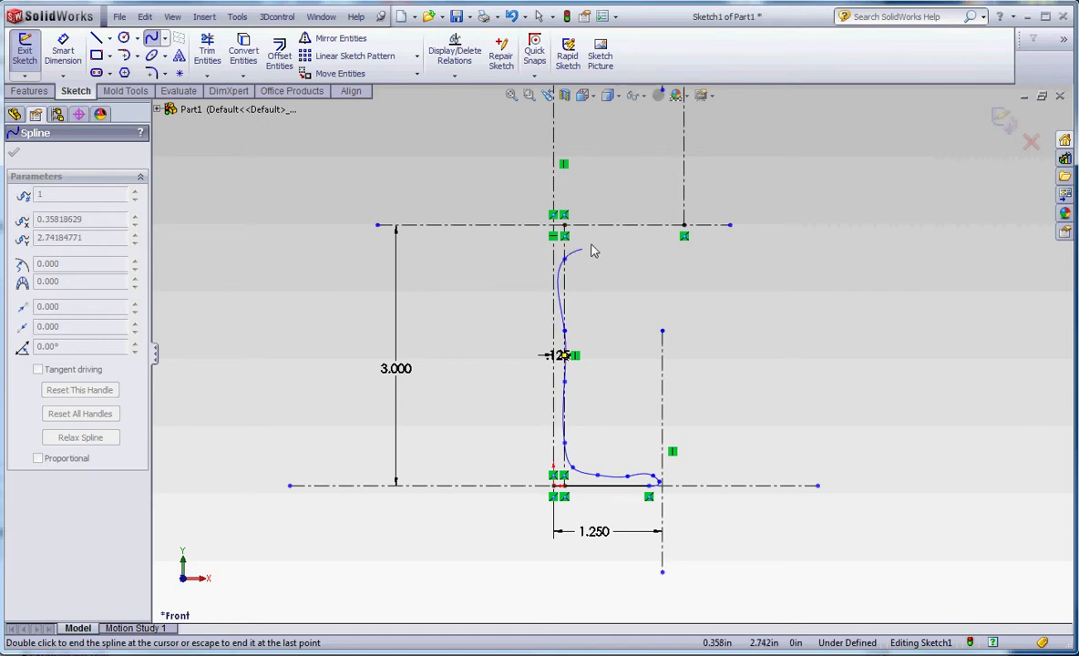
Curve the spline outward across the upper horizontal centerline to form the bowl, bringing it back onto the 1.5 in centerline.
{"action": "left_click", "coordinate": [636, 217]}
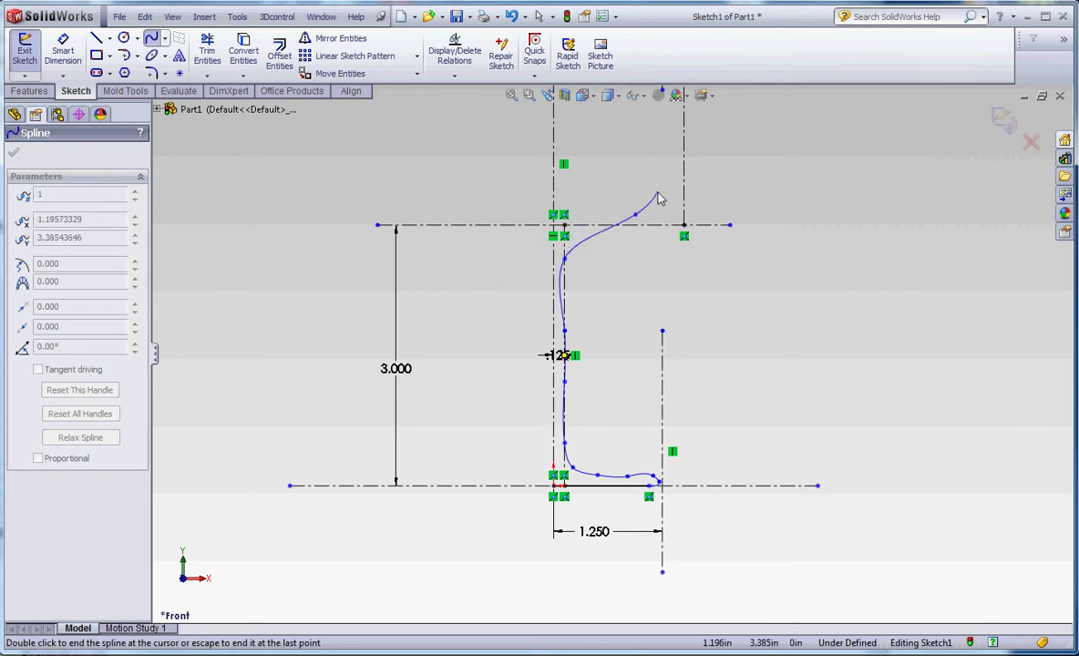
{"action": "key", "text": "z"}
{"action": "scroll", "coordinate": [643, 245], "scroll_direction": "down", "scroll_amount": 3}
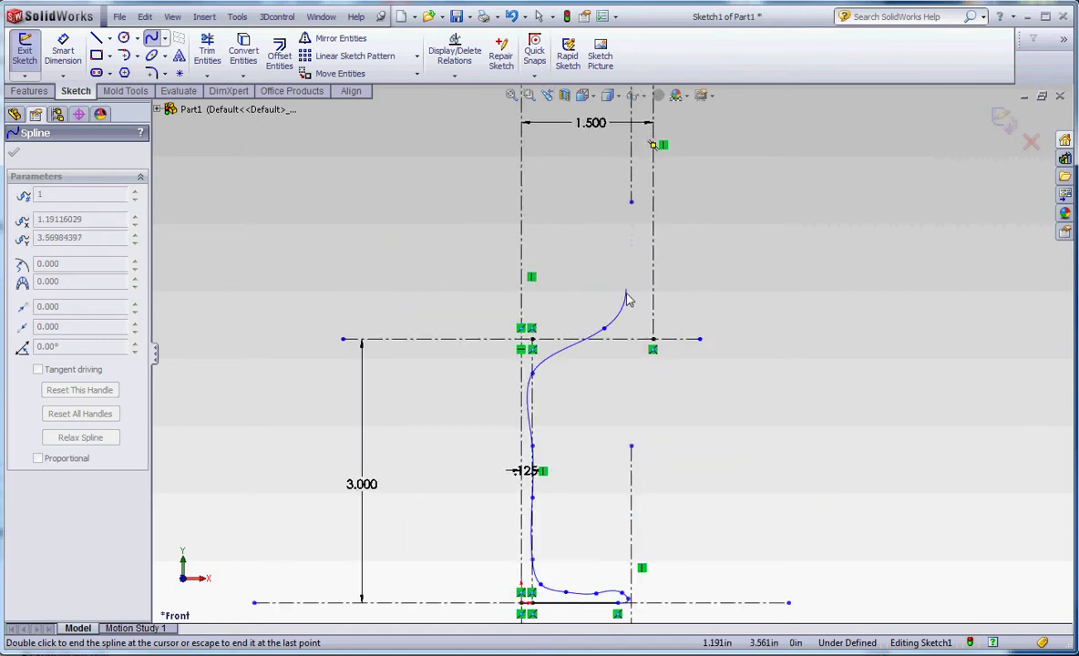
{"action": "key", "text": "z"}
{"action": "scroll", "coordinate": [650, 205], "scroll_direction": "down", "scroll_amount": 6}
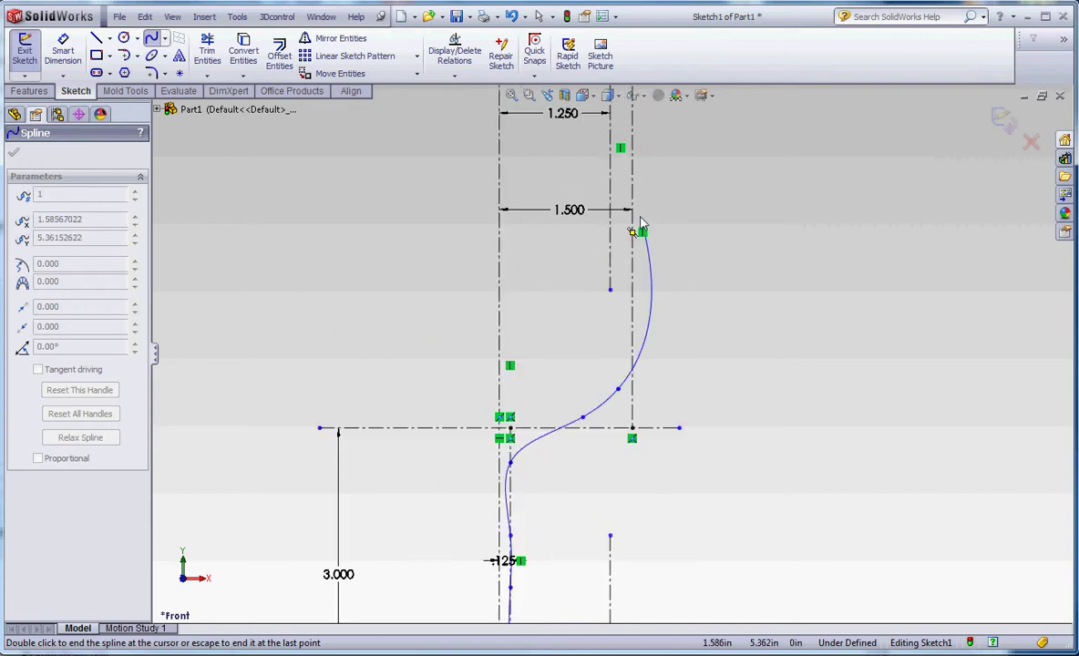
{"action": "left_click", "coordinate": [618, 209]}
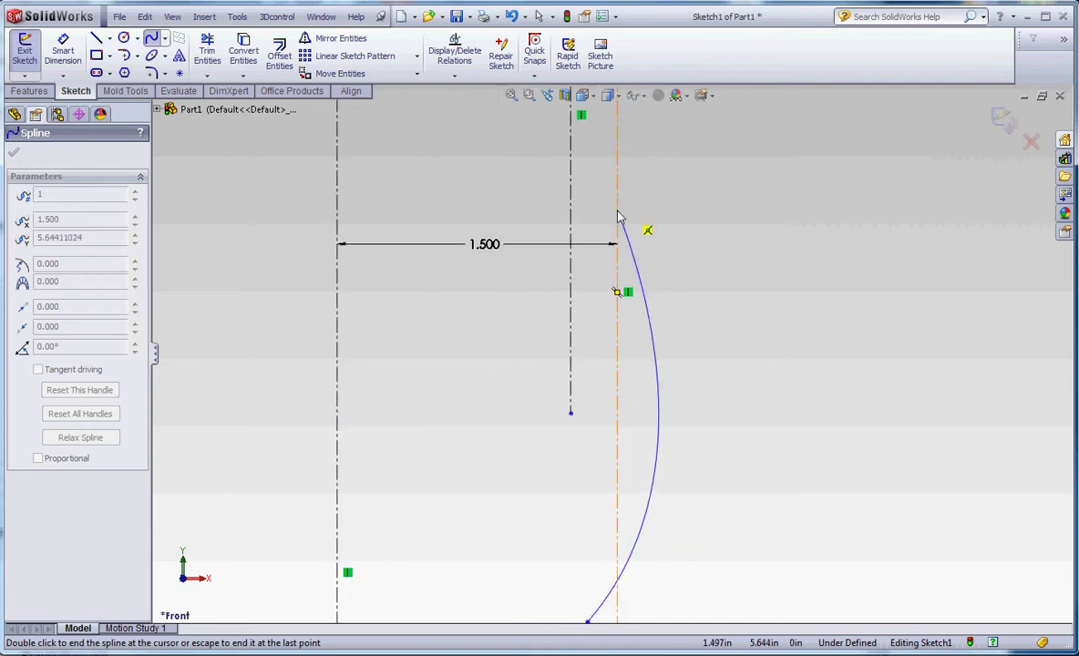
Taper the spline inward to the upper 1.25 in centerline near its top end and end the spline at the rim.
{"action": "key", "text": "z"}
{"action": "key", "text": "z"}
{"action": "key", "text": "z"}
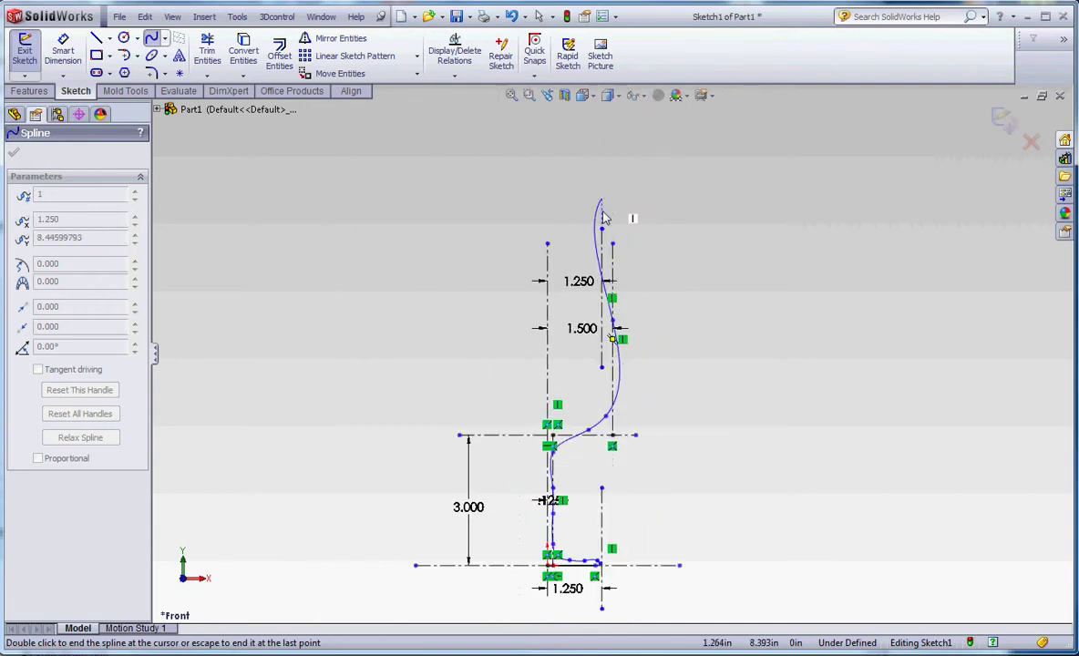
{"action": "scroll", "coordinate": [638, 292], "scroll_direction": "down", "scroll_amount": 6}
{"action": "scroll", "coordinate": [616, 351], "scroll_direction": "down", "scroll_amount": 3}
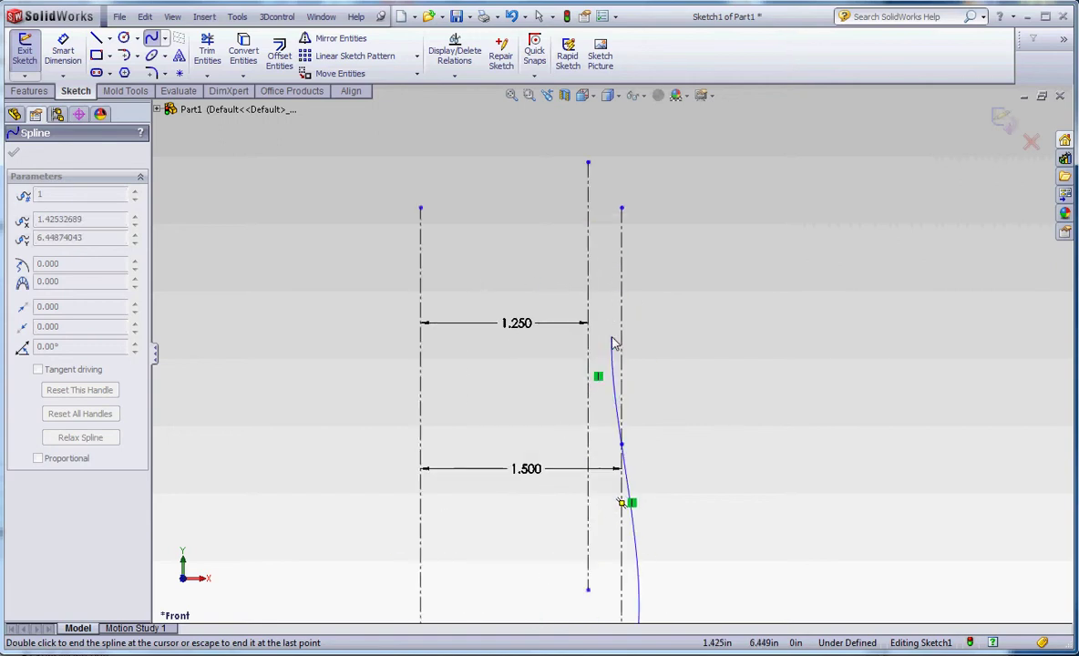
{"action": "left_click", "coordinate": [612, 339]}
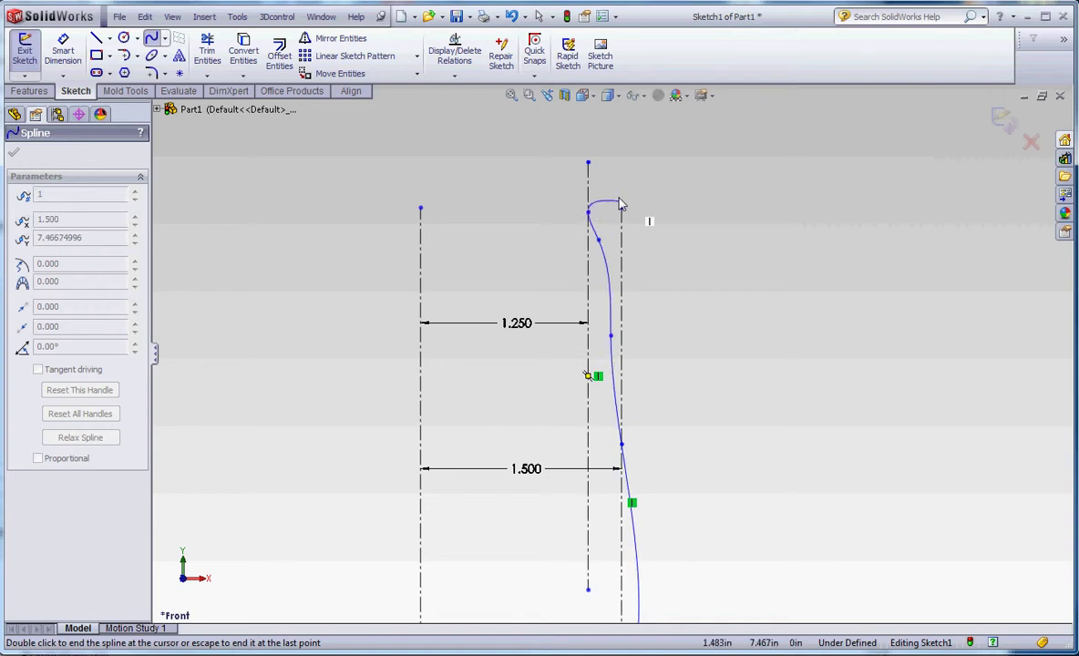
{"action": "right_click", "coordinate": [551, 204]}
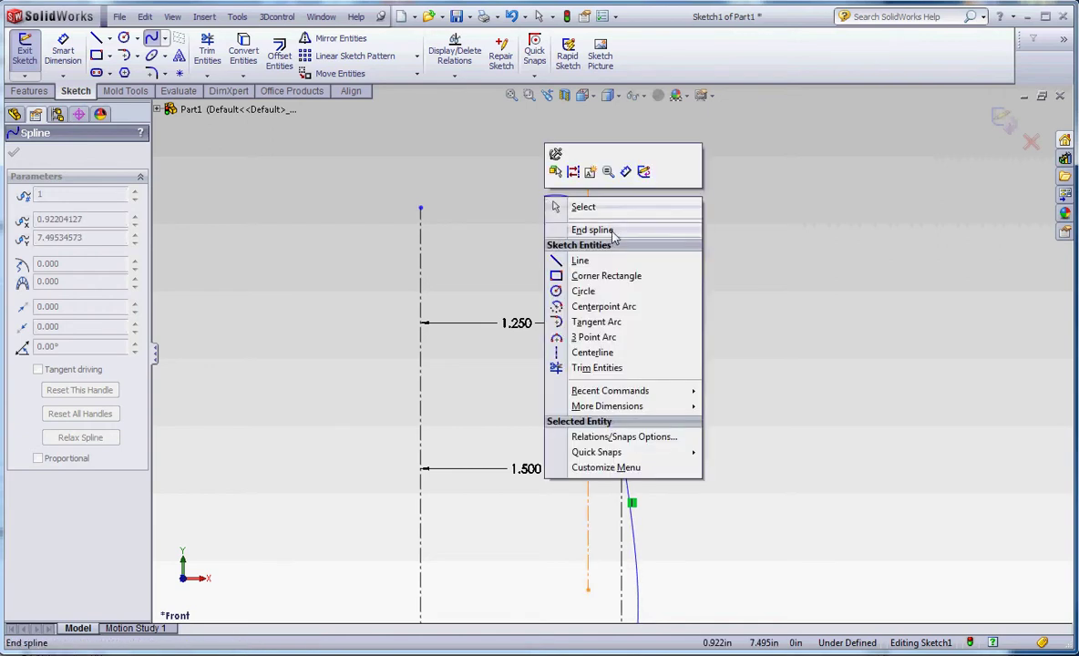
{"action": "left_click", "coordinate": [591, 230]}
{"action": "key", "text": "f"}
{"action": "scroll", "coordinate": [701, 360], "scroll_direction": "up", "scroll_amount": 2}
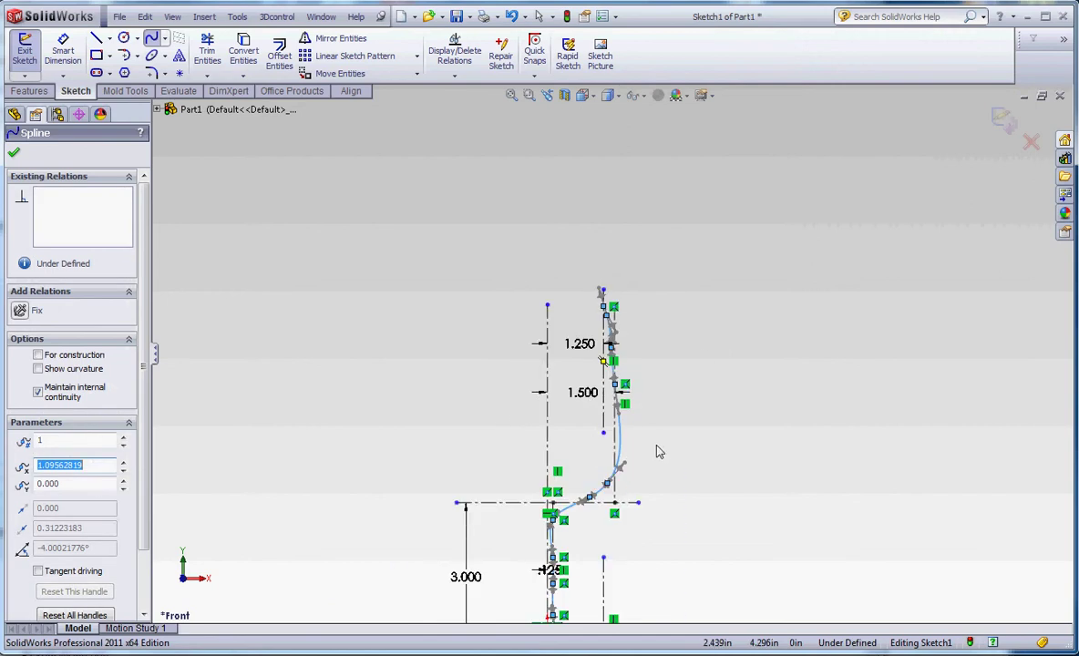
{"action": "scroll", "coordinate": [655, 450], "scroll_direction": "down", "scroll_amount": 7}
{"action": "key", "text": "Escape"}
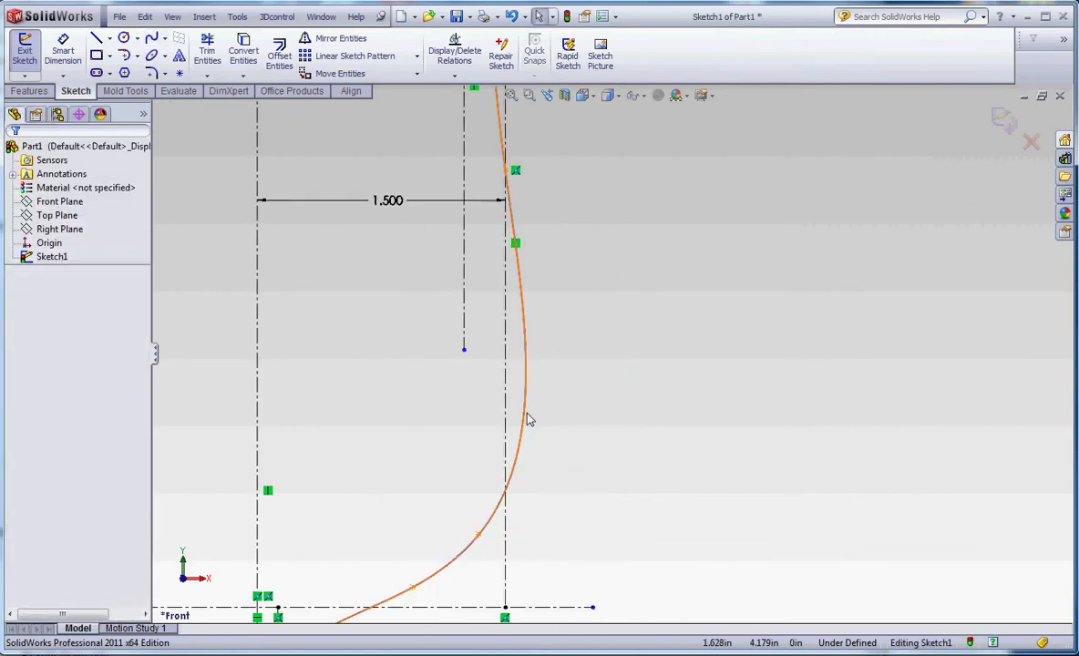
Insert a spline point at the bowl's widest bulge, outside the 1.5 in centerline.
{"action": "left_click", "coordinate": [526, 418]}
{"action": "scroll", "coordinate": [547, 206], "scroll_direction": "up", "scroll_amount": 3}
{"action": "scroll", "coordinate": [554, 236], "scroll_direction": "down", "scroll_amount": 4}
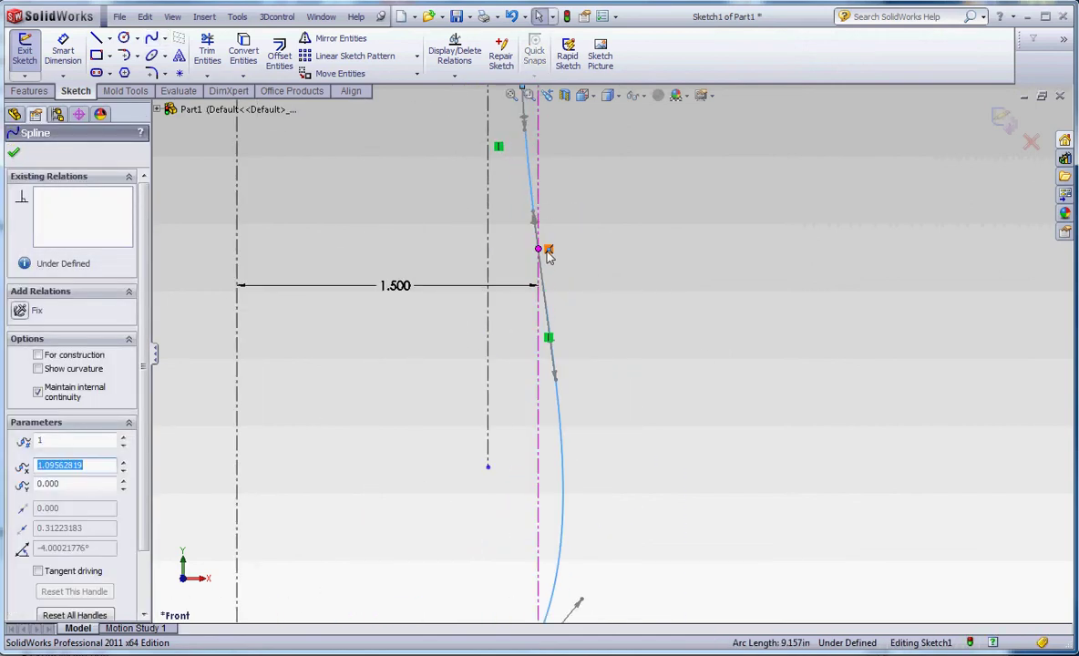
{"action": "key", "text": "Escape"}
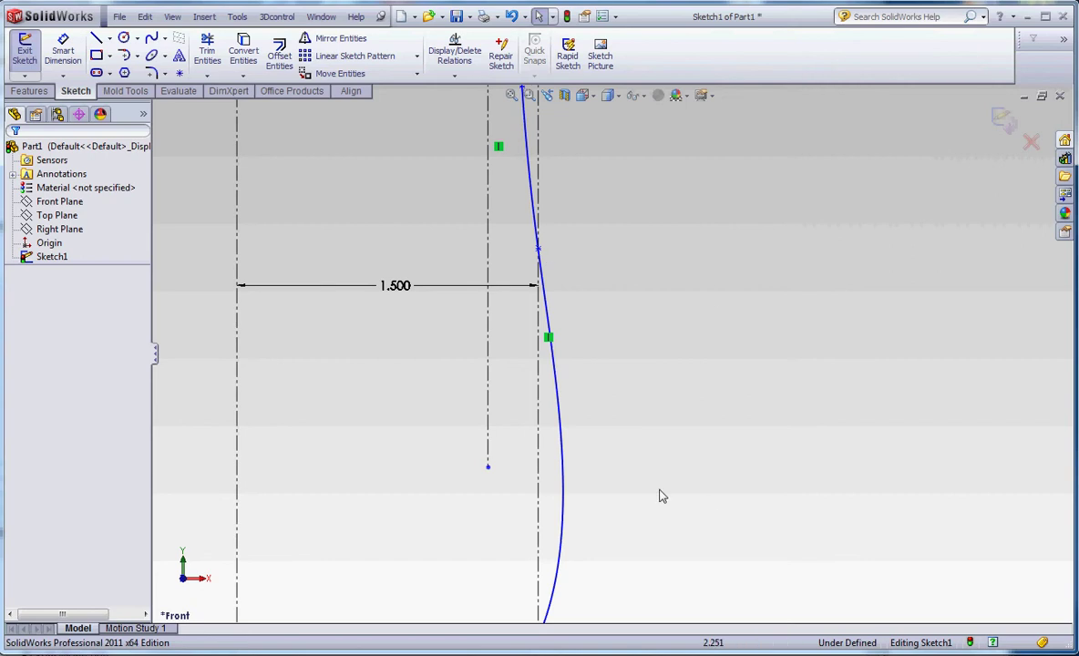
{"action": "right_click", "coordinate": [562, 488]}
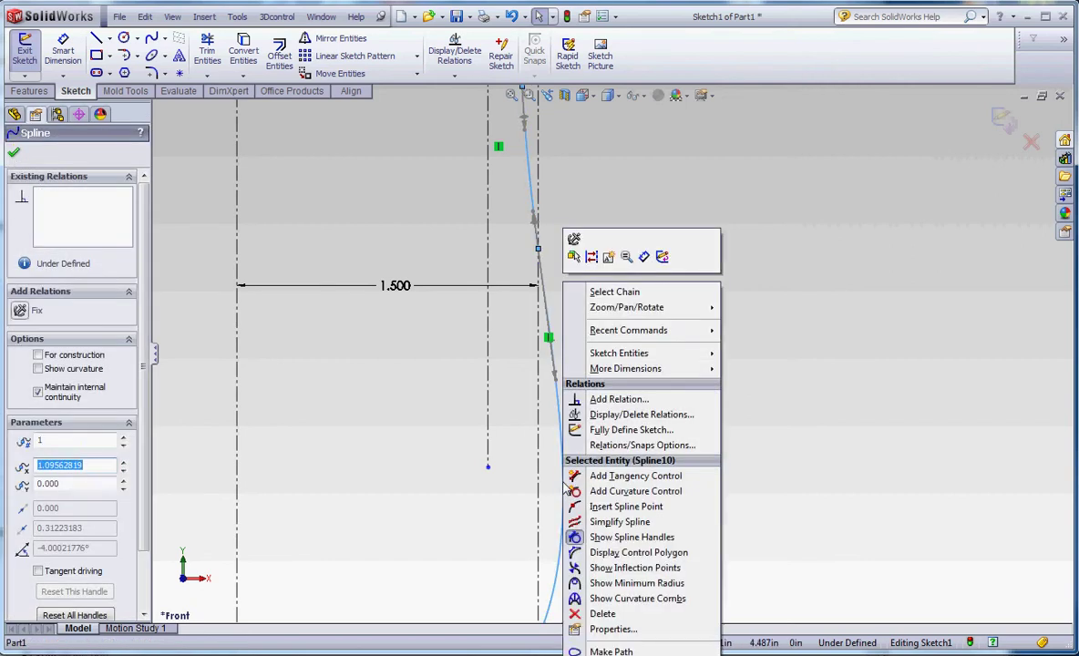
{"action": "left_click", "coordinate": [638, 507]}
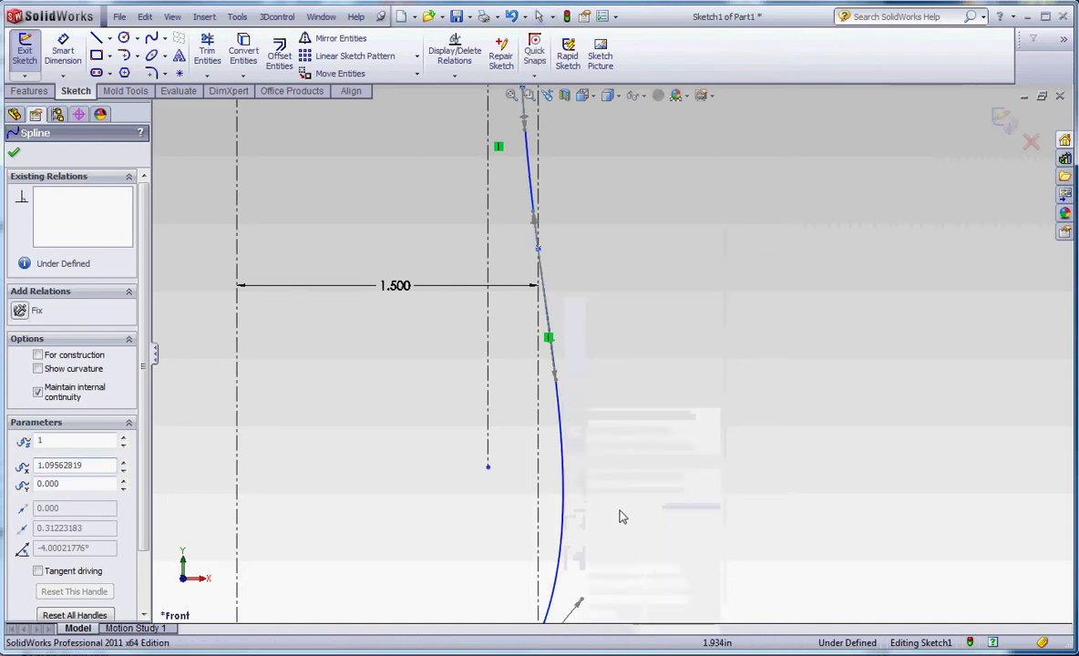
{"action": "left_click", "coordinate": [564, 499]}
{"action": "scroll", "coordinate": [637, 527], "scroll_direction": "up", "scroll_amount": 6}
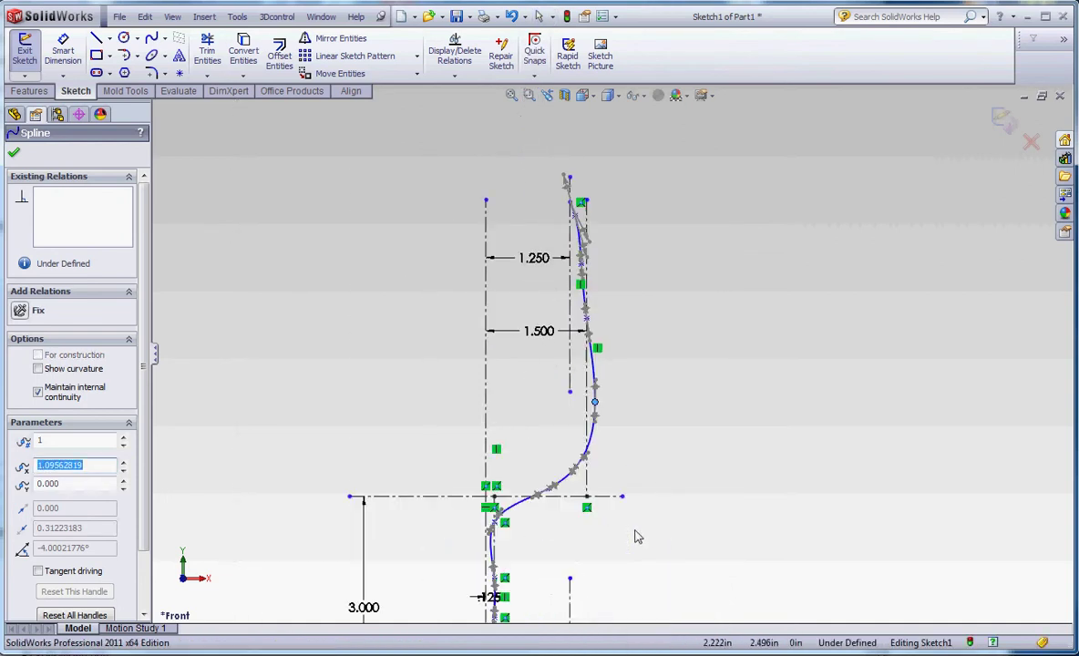
Insert another spline point where the stem flares into the bowl, just below the upper horizontal centerline.
{"action": "scroll", "coordinate": [556, 488], "scroll_direction": "down", "scroll_amount": 4}
{"action": "scroll", "coordinate": [522, 518], "scroll_direction": "down", "scroll_amount": 3}
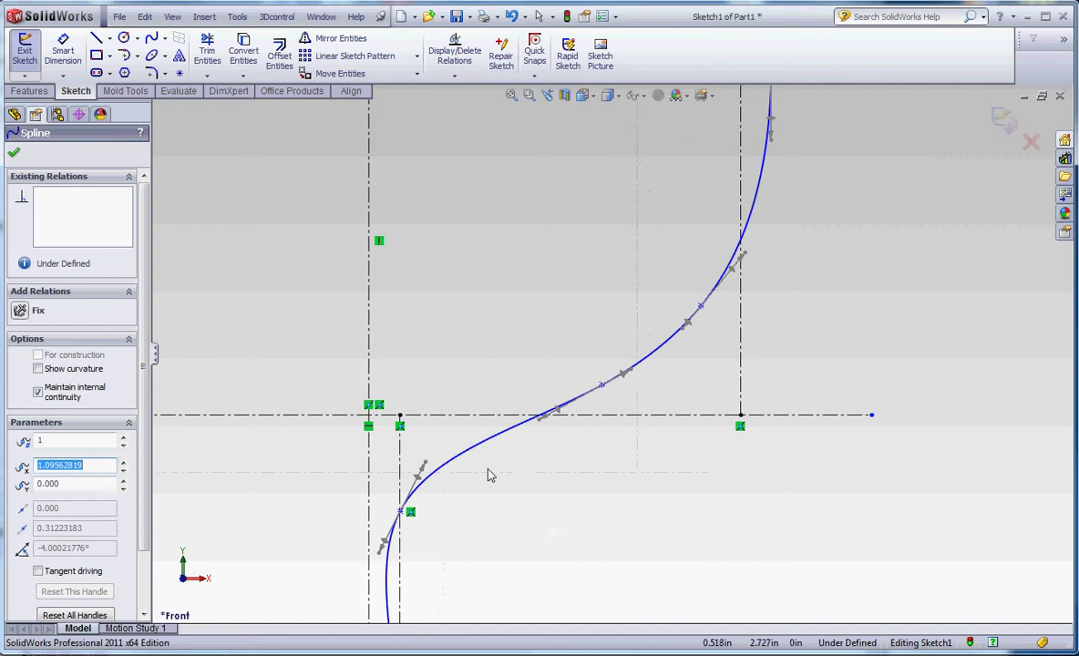
{"action": "left_click", "coordinate": [476, 448]}
{"action": "scroll", "coordinate": [646, 505], "scroll_direction": "up", "scroll_amount": 3}
{"action": "key", "text": "Escape"}
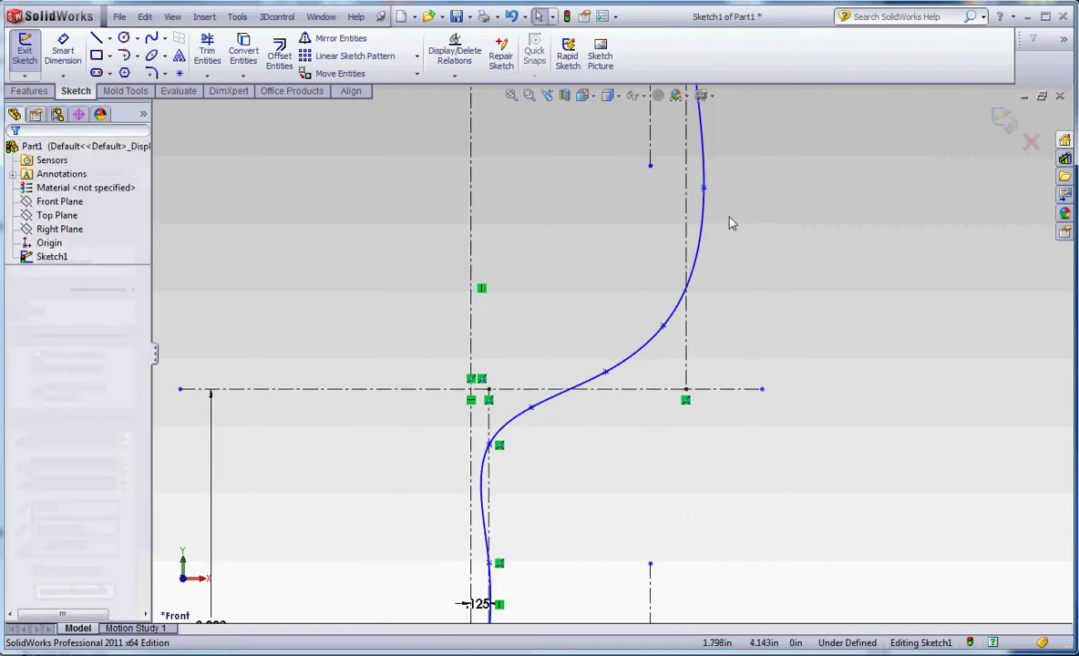
Move the bowl's spline points inside the 1.5 in centerline, to about X 1.46, Y 4.28 and X 1.25, Y 3.58.
{"action": "scroll", "coordinate": [728, 221], "scroll_direction": "up", "scroll_amount": 4}
{"action": "scroll", "coordinate": [695, 239], "scroll_direction": "down", "scroll_amount": 5}
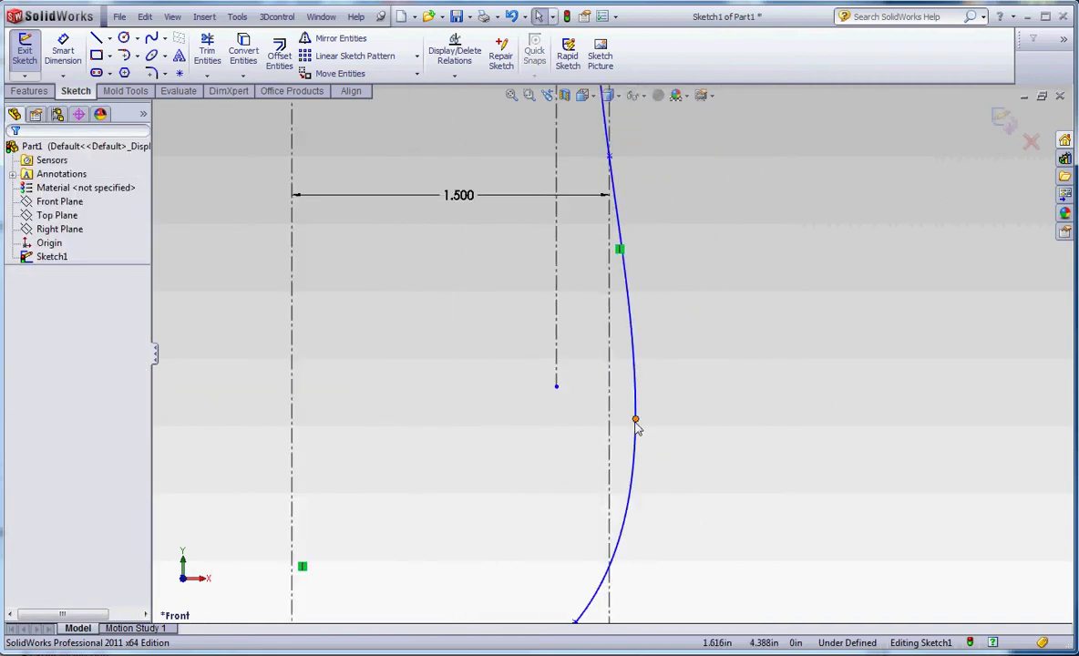
{"action": "left_click_drag", "start_coordinate": [637, 429], "coordinate": [572, 412]}
{"action": "scroll", "coordinate": [629, 513], "scroll_direction": "up", "scroll_amount": 4}
{"action": "scroll", "coordinate": [601, 498], "scroll_direction": "down", "scroll_amount": 3}
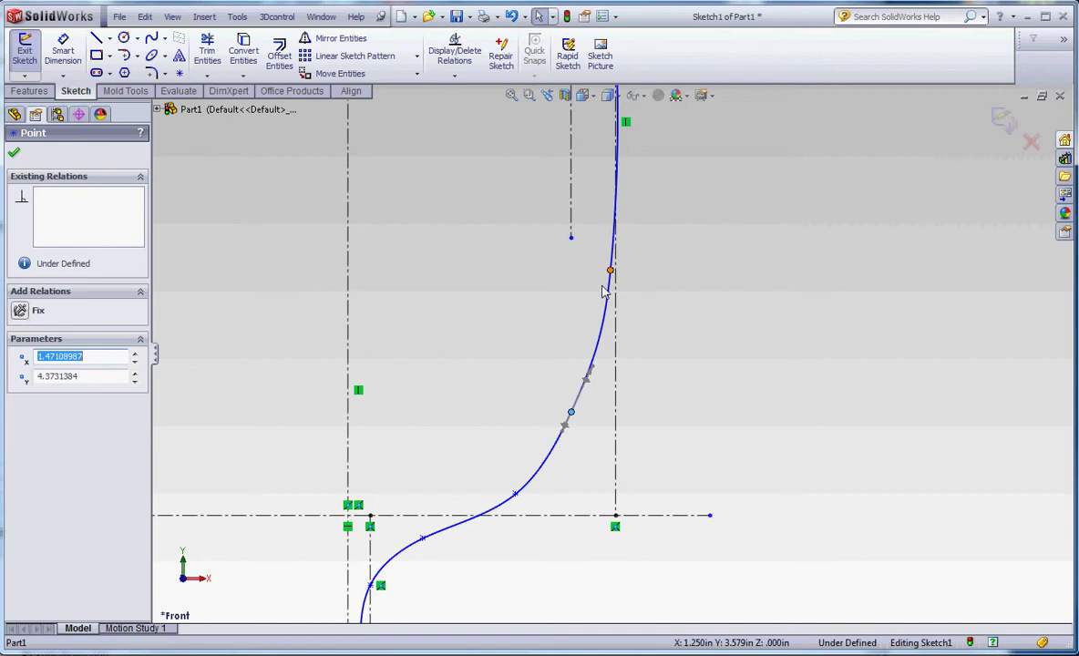
{"action": "left_click_drag", "start_coordinate": [604, 292], "coordinate": [601, 307]}
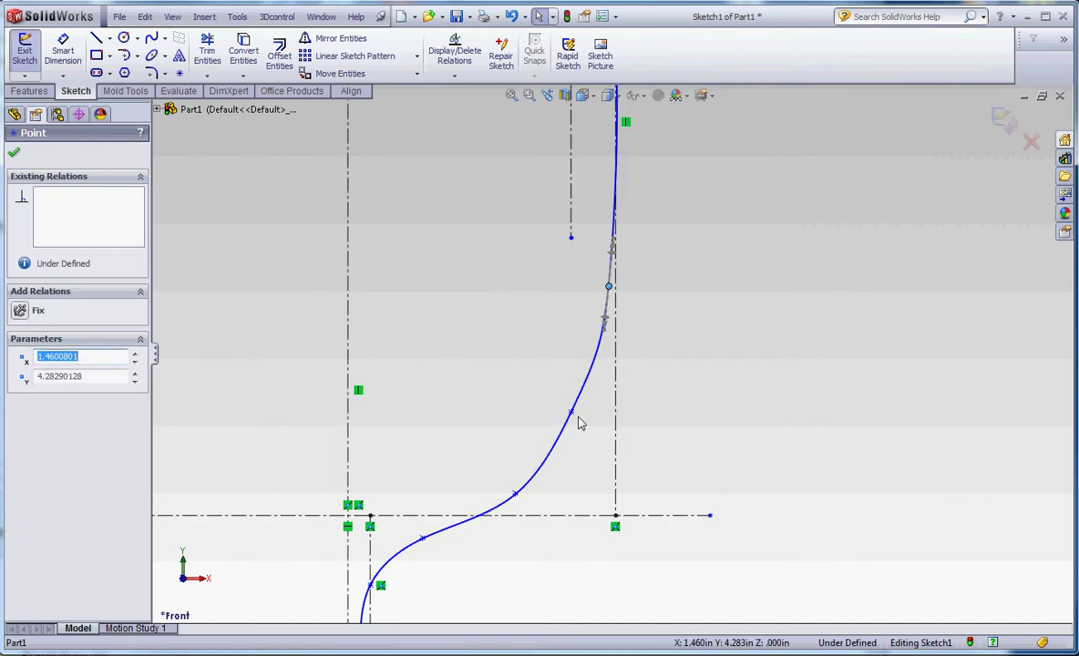
Adjust the tangent handle of the lower bowl point at X 1.25 to about 65.3° to smooth the curve.
{"action": "scroll", "coordinate": [580, 423], "scroll_direction": "up", "scroll_amount": 3}
{"action": "left_click", "coordinate": [629, 291]}
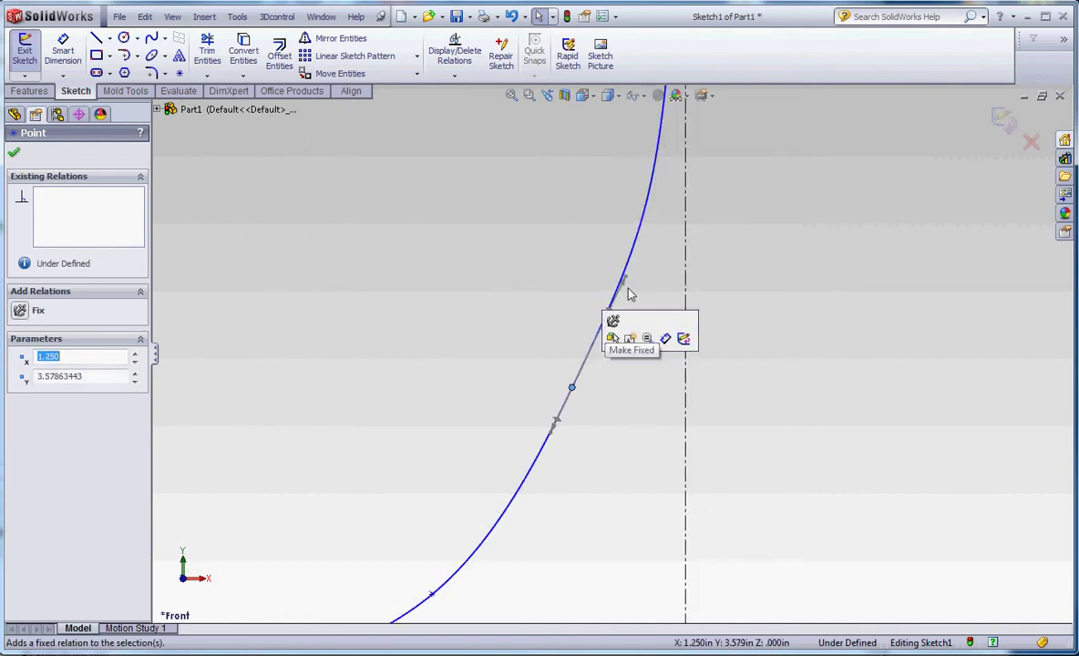
{"action": "left_click_drag", "start_coordinate": [629, 281], "coordinate": [610, 312]}
{"action": "scroll", "coordinate": [631, 385], "scroll_direction": "up", "scroll_amount": 10}
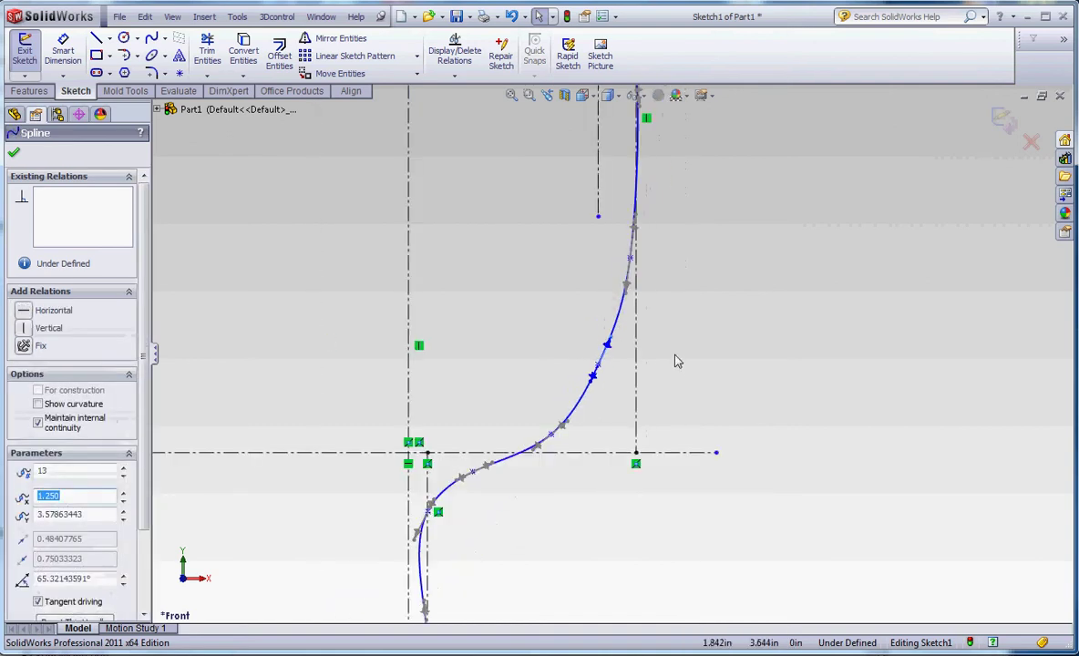
{"action": "scroll", "coordinate": [624, 207], "scroll_direction": "down", "scroll_amount": 6}
{"action": "scroll", "coordinate": [648, 383], "scroll_direction": "down", "scroll_amount": 1}
{"action": "left_click", "coordinate": [668, 303]}
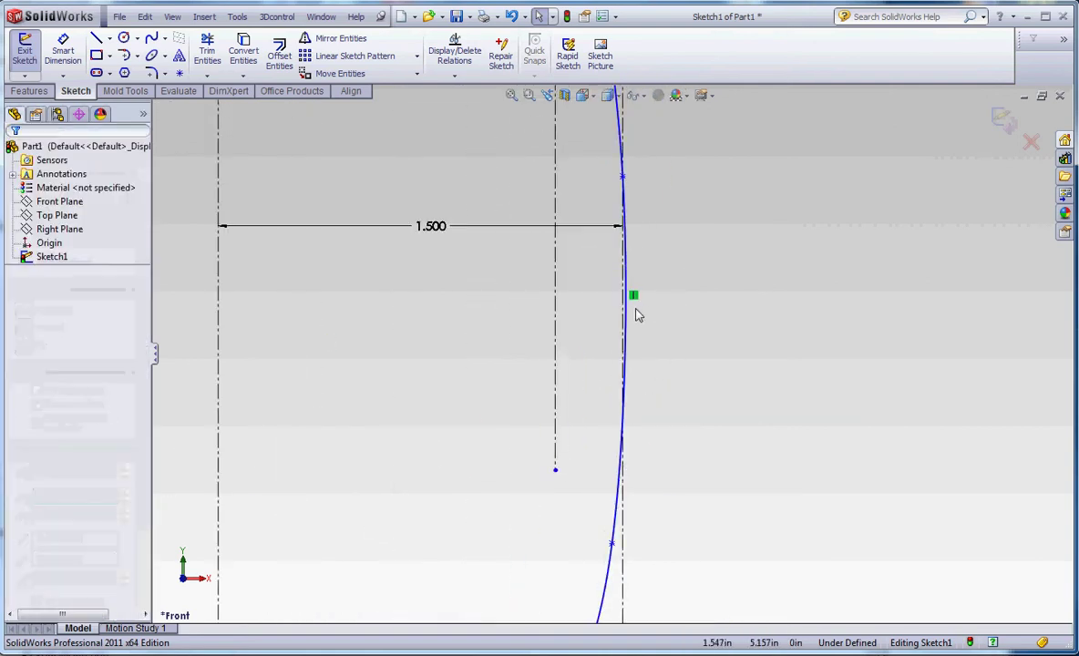
Move the upper bowl spline point inward from the 1.5 in centerline to about X 1.47, Y 5.62.
{"action": "left_click", "coordinate": [628, 316]}
{"action": "scroll", "coordinate": [626, 234], "scroll_direction": "up", "scroll_amount": 2}
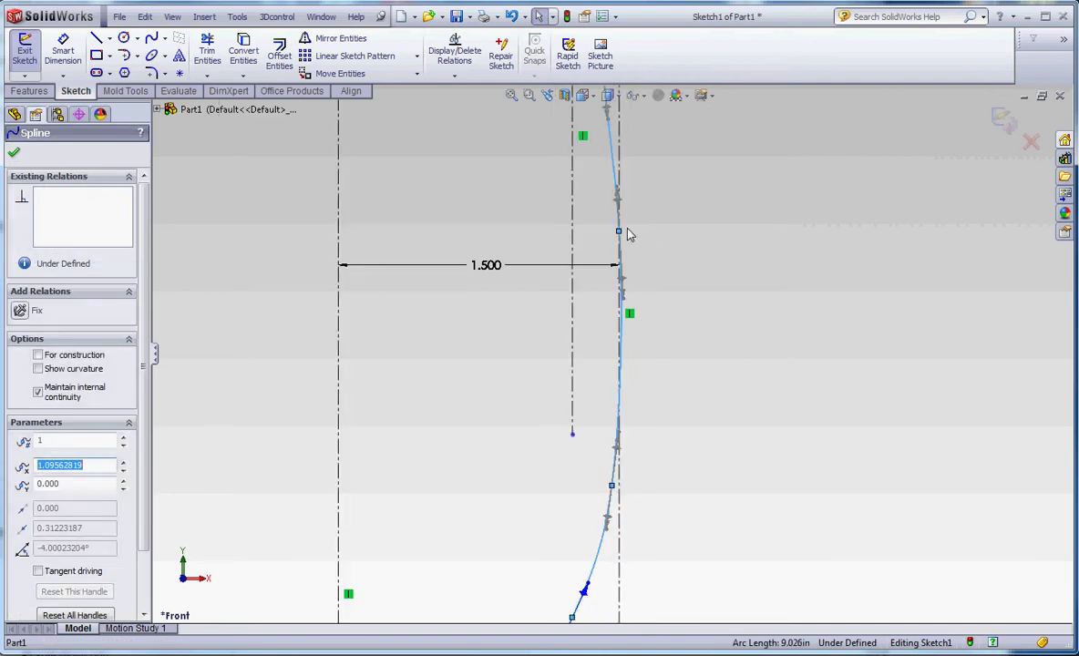
{"action": "scroll", "coordinate": [626, 234], "scroll_direction": "down", "scroll_amount": 2}
{"action": "mouse_move", "coordinate": [610, 246]}
{"action": "left_mouse_down"}
{"action": "mouse_move", "coordinate": [590, 252]}
{"action": "mouse_move", "coordinate": [608, 259]}
{"action": "left_mouse_up"}
{"action": "scroll", "coordinate": [666, 558], "scroll_direction": "up", "scroll_amount": 3}
{"action": "scroll", "coordinate": [664, 356], "scroll_direction": "up", "scroll_amount": 2}
{"action": "scroll", "coordinate": [618, 260], "scroll_direction": "down", "scroll_amount": 5}
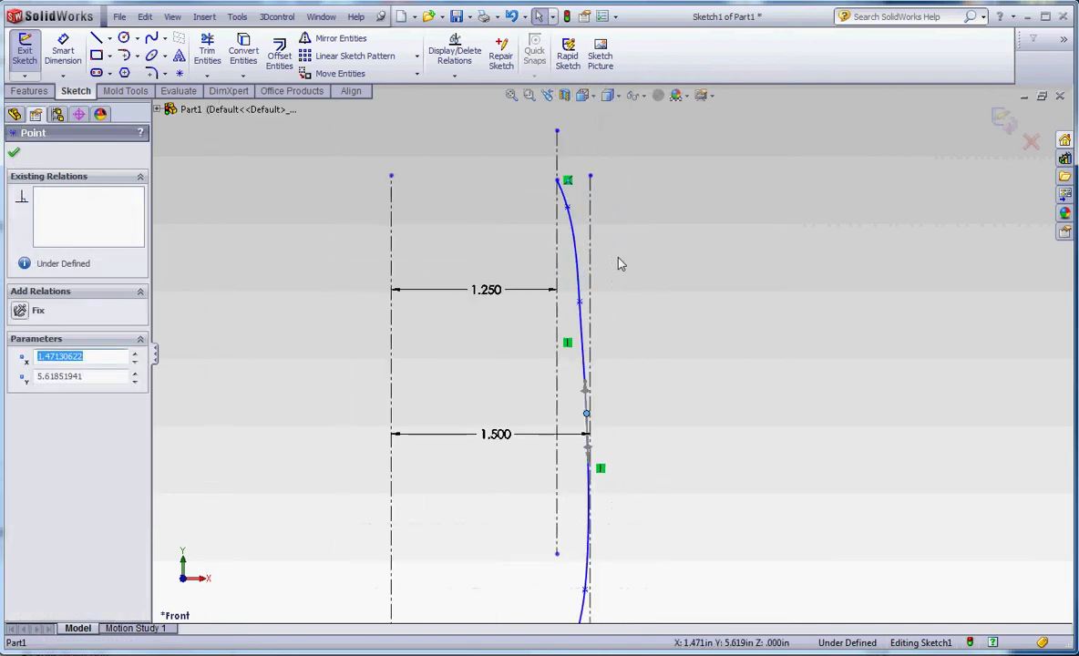
Move the spline point below the rim to about X 1.33, Y 6.99 and shorten its tangent handle.
{"action": "left_click_drag", "start_coordinate": [551, 199], "coordinate": [545, 235]}
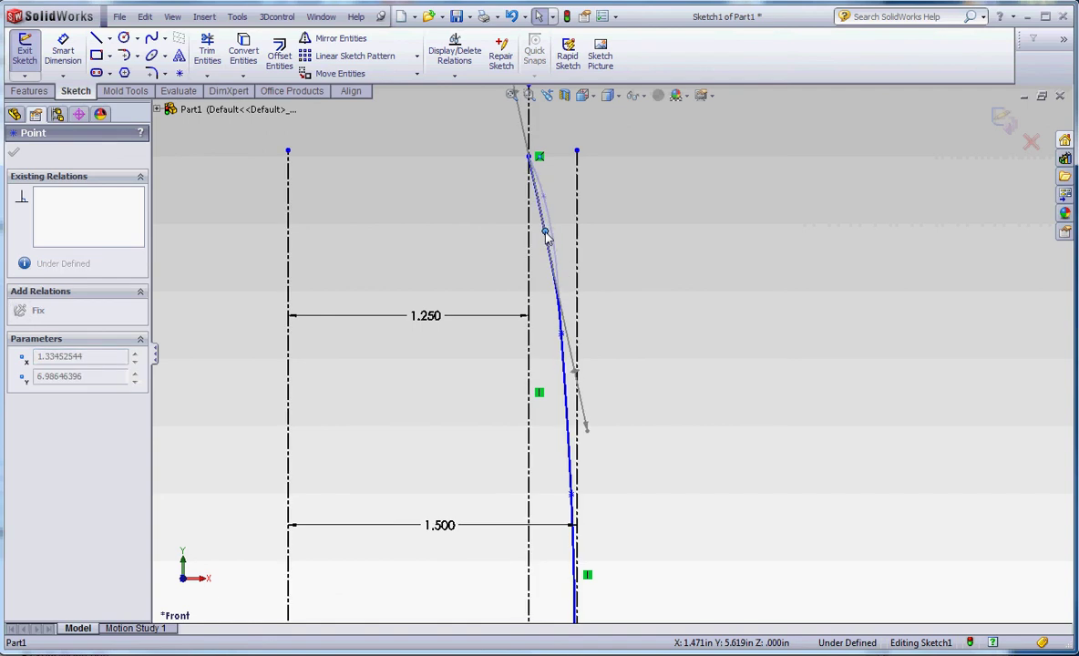
{"action": "left_click_drag", "start_coordinate": [585, 431], "coordinate": [558, 290]}
{"action": "left_click", "coordinate": [643, 306]}
{"action": "scroll", "coordinate": [641, 303], "scroll_direction": "up", "scroll_amount": 8}
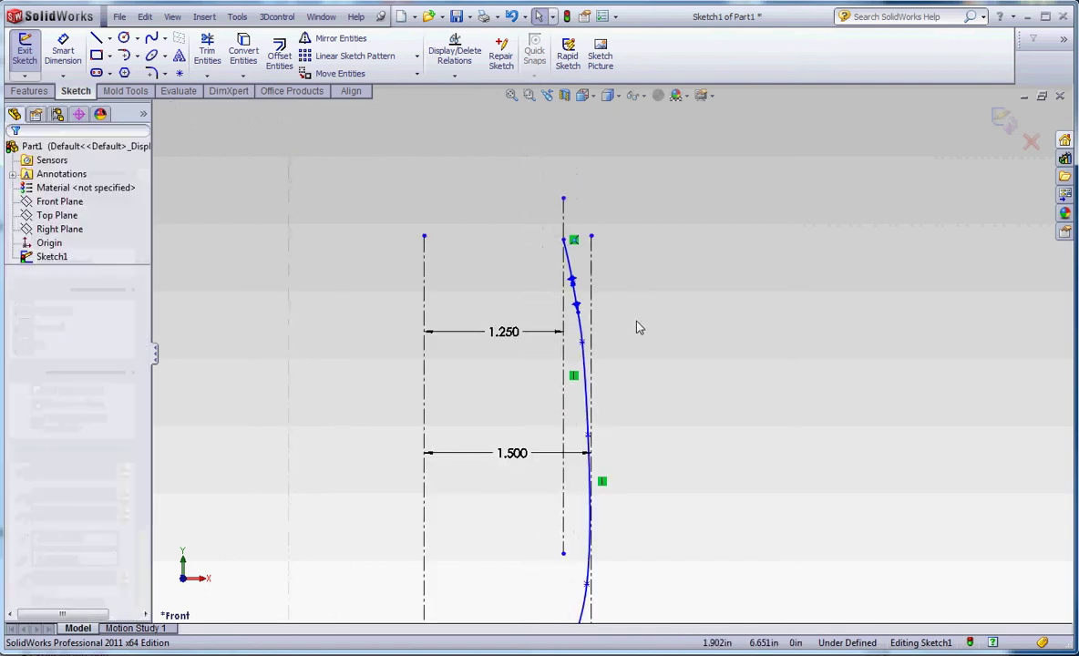
Examine the smoothness of the whole goblet profile from the base and stem up to the bowl's rim.
{"action": "scroll", "coordinate": [660, 425], "scroll_direction": "up", "scroll_amount": 3}
{"action": "scroll", "coordinate": [584, 484], "scroll_direction": "down", "scroll_amount": 7}
{"action": "scroll", "coordinate": [584, 484], "scroll_direction": "up", "scroll_amount": 6}
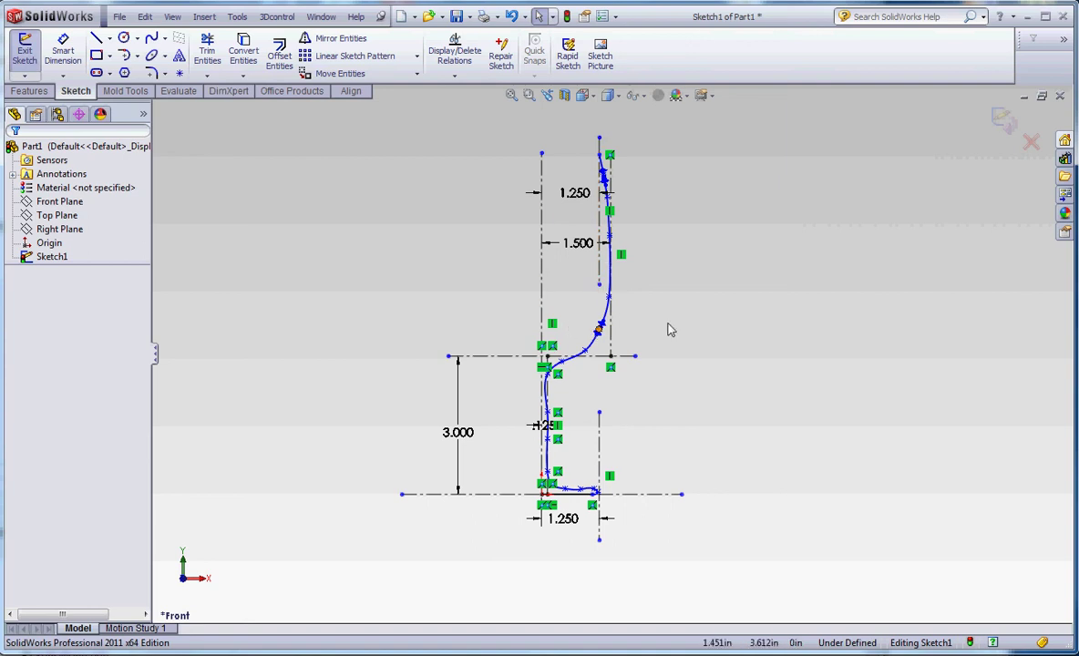
{"action": "scroll", "coordinate": [634, 327], "scroll_direction": "up", "scroll_amount": 2}
{"action": "scroll", "coordinate": [633, 327], "scroll_direction": "down", "scroll_amount": 3}
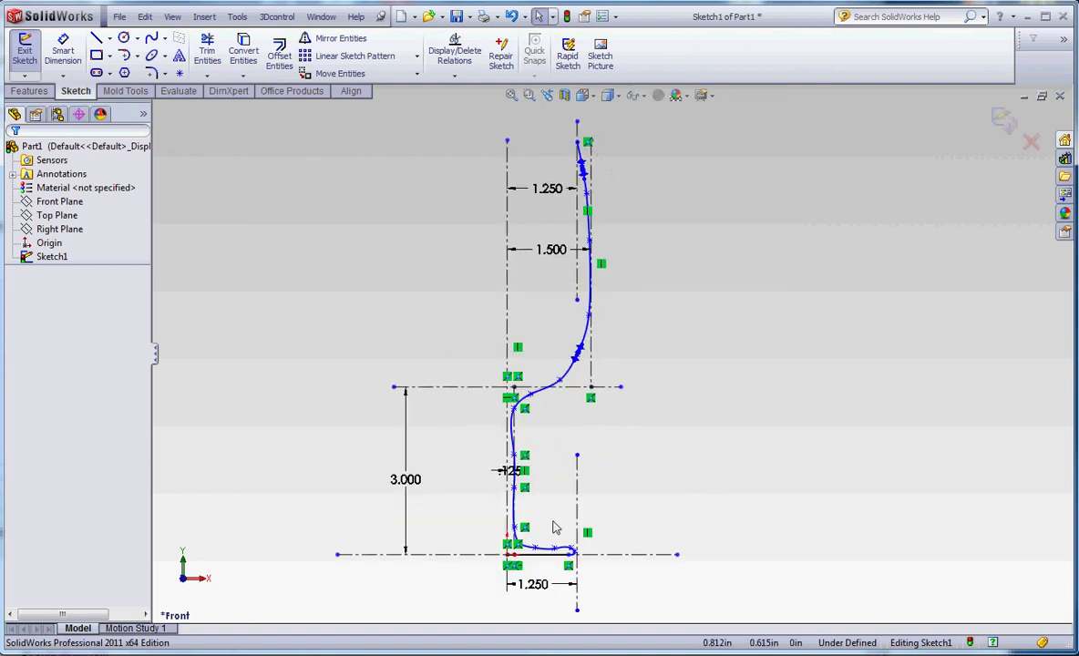
{"action": "scroll", "coordinate": [556, 524], "scroll_direction": "down", "scroll_amount": 2}
{"action": "scroll", "coordinate": [570, 455], "scroll_direction": "up", "scroll_amount": 5}
{"action": "scroll", "coordinate": [588, 392], "scroll_direction": "down", "scroll_amount": 6}
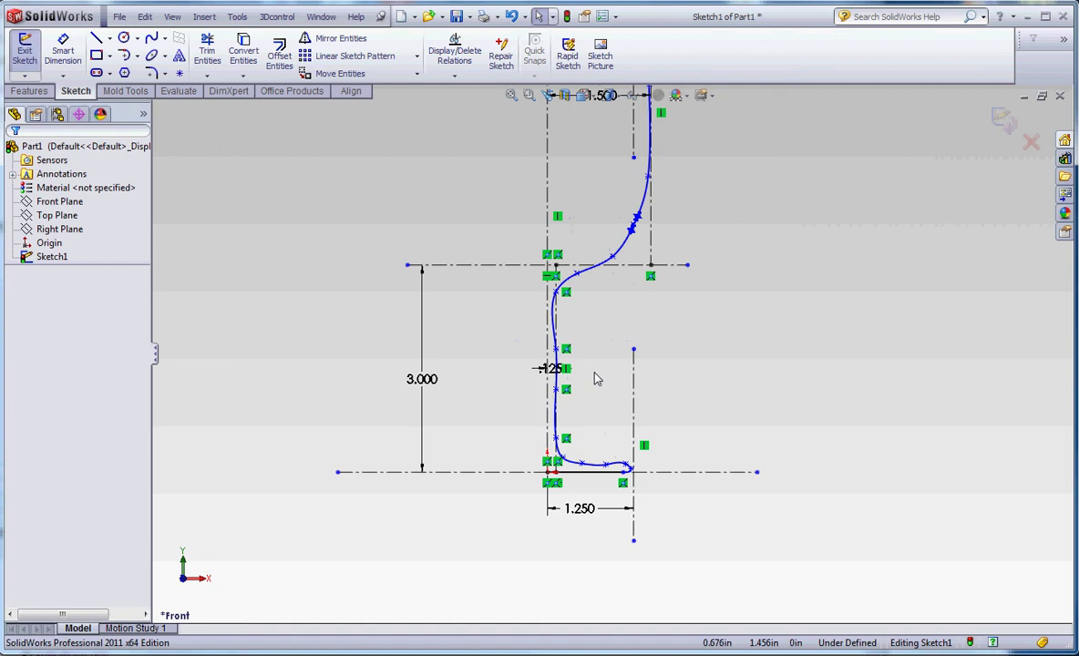
{"action": "scroll", "coordinate": [597, 381], "scroll_direction": "up", "scroll_amount": 4}
{"action": "scroll", "coordinate": [597, 381], "scroll_direction": "up", "scroll_amount": 1}
{"action": "scroll", "coordinate": [602, 215], "scroll_direction": "down", "scroll_amount": 5}
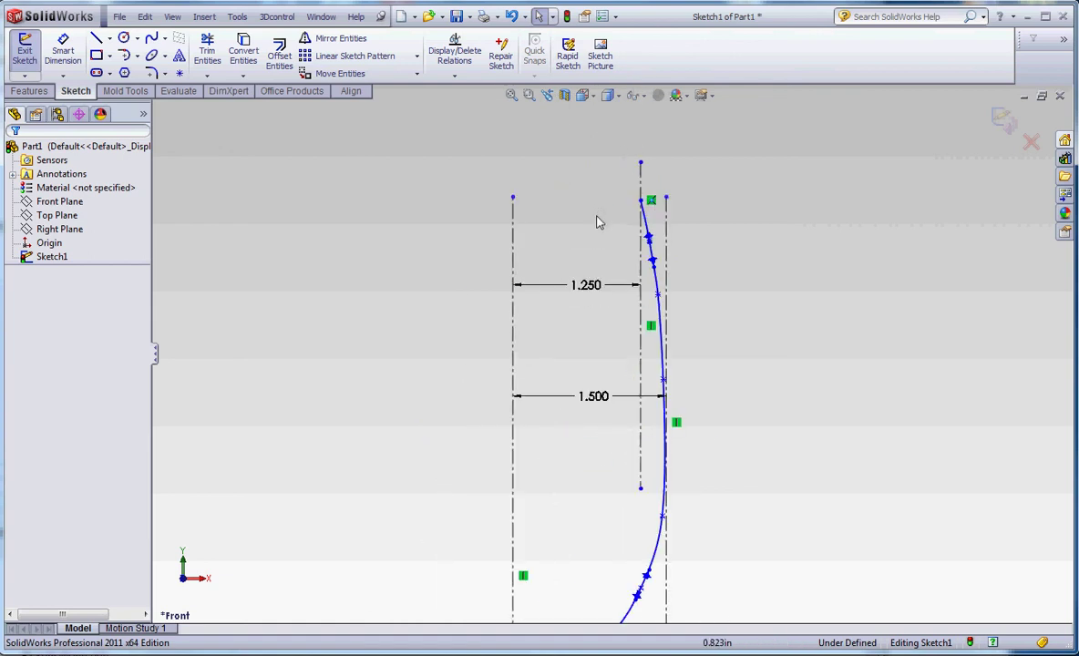